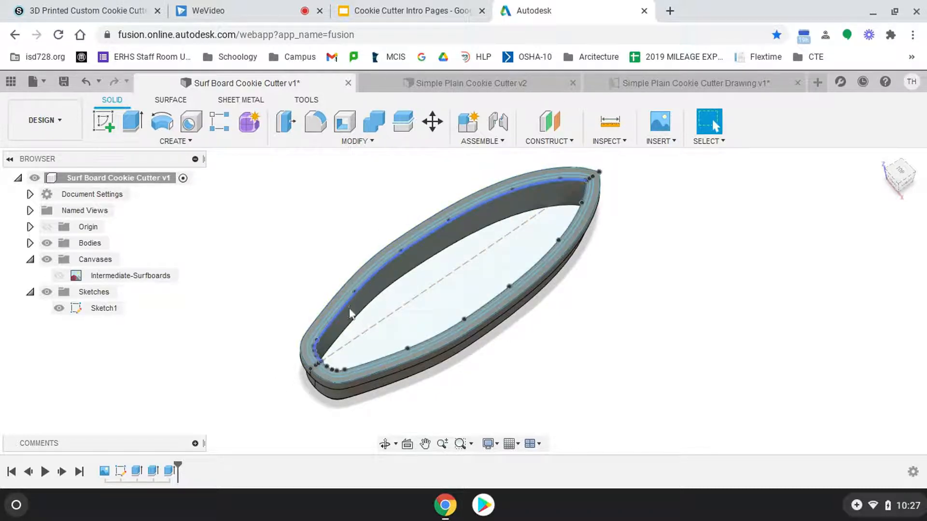
Step: Hide Sketch1 and start a new sketch on the cutter's top rim face, with the surfboard oriented lengthwise across the view
scroll(392, 267, "up", 3)
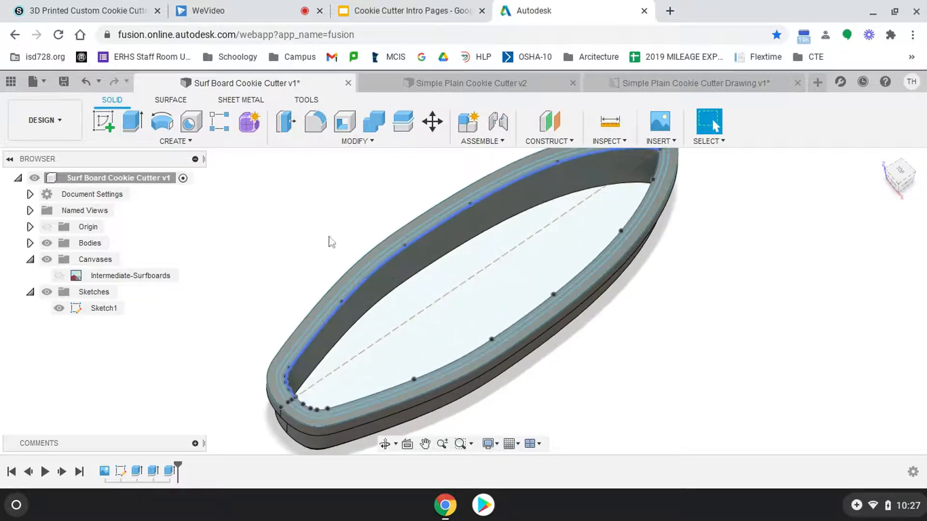
left_click(59, 308)
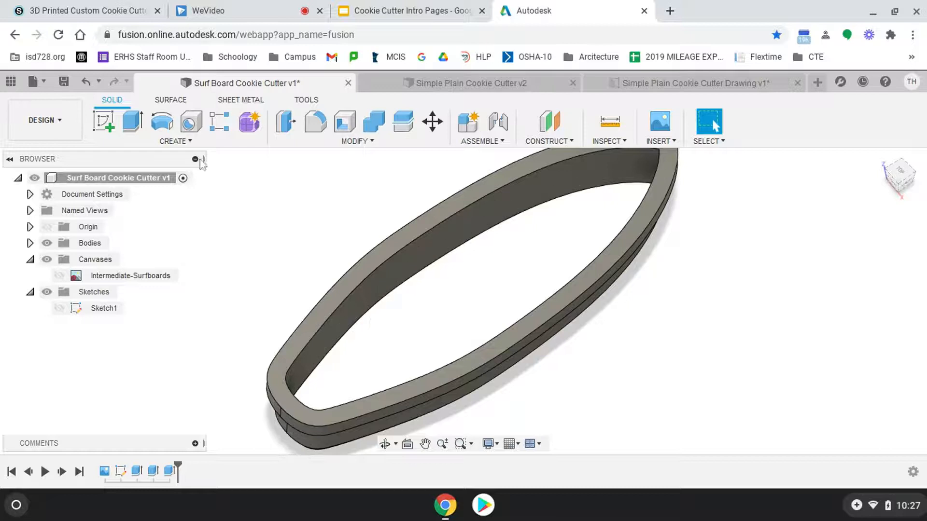
left_click(103, 122)
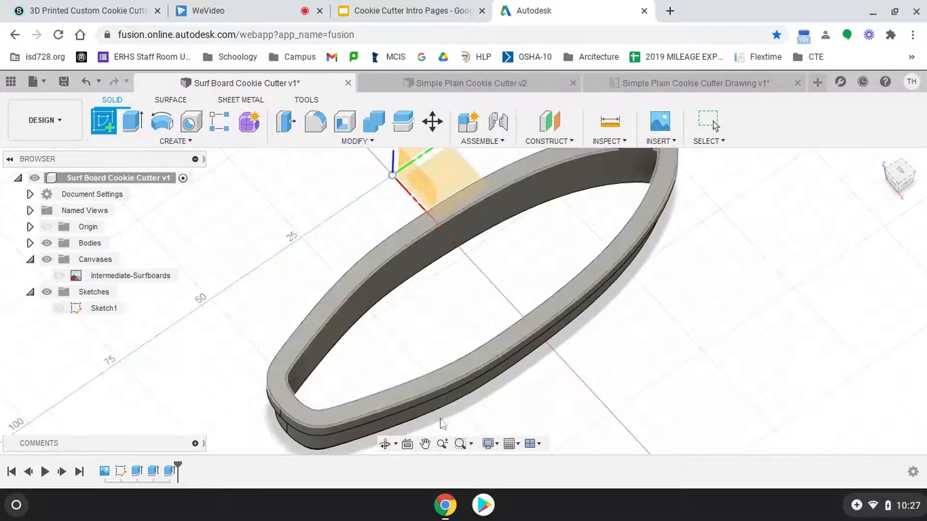
left_click(477, 366)
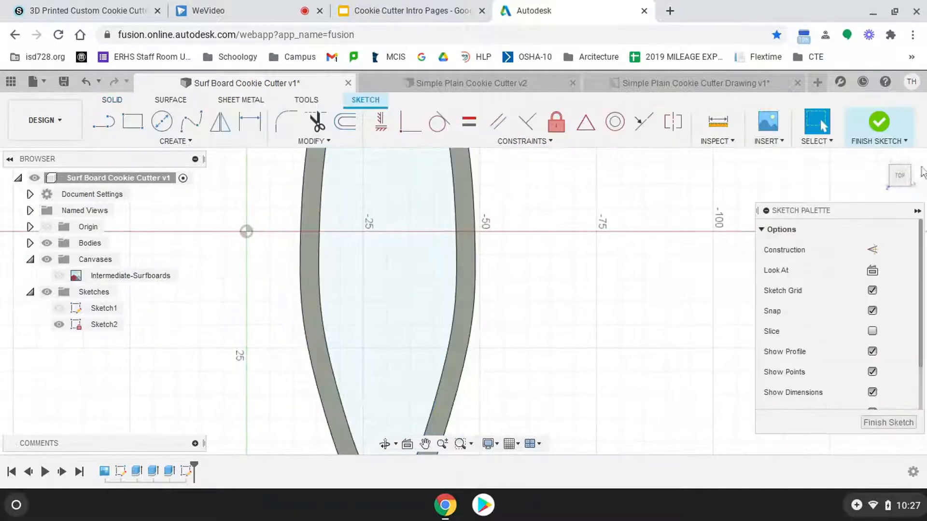
left_click(922, 167)
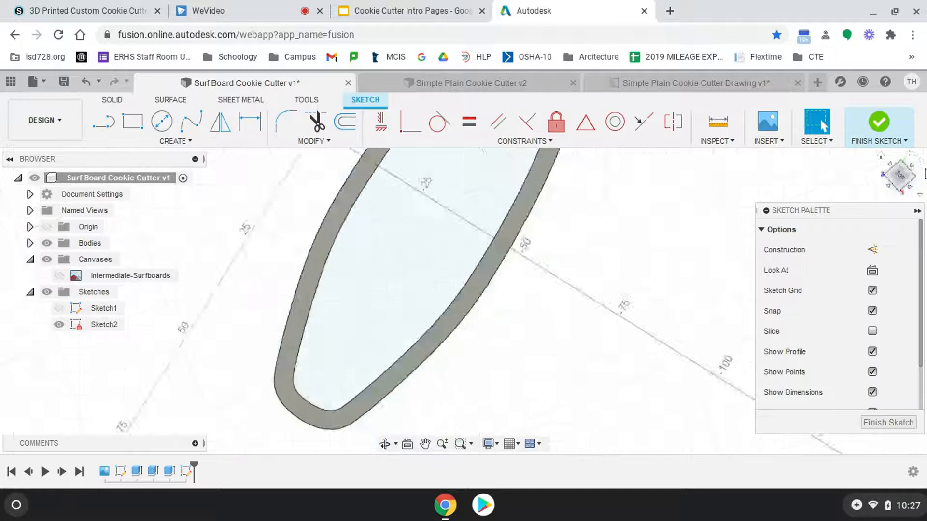
scroll(337, 374, "down", 3)
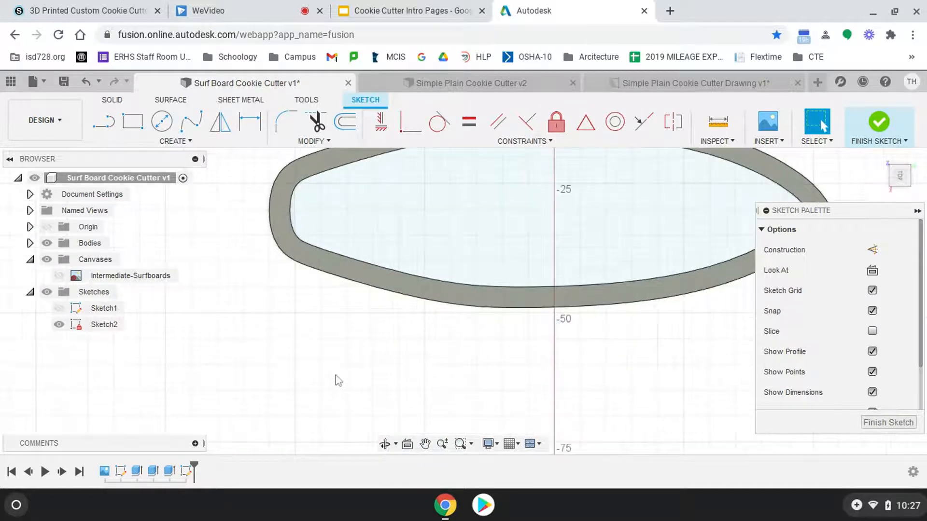
scroll(496, 247, "up", 2)
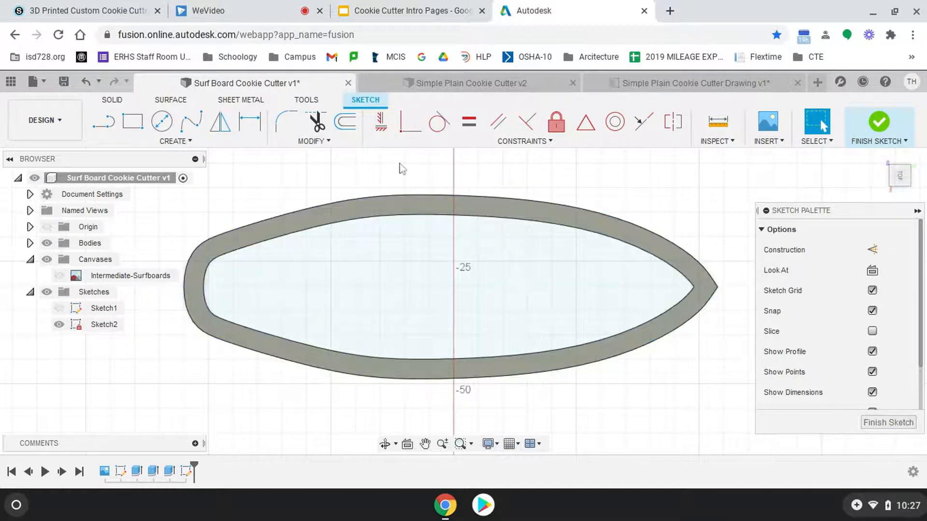
Step: Project the rim's two inner and two outer edges into the sketch with Projection Link on
left_click(235, 147)
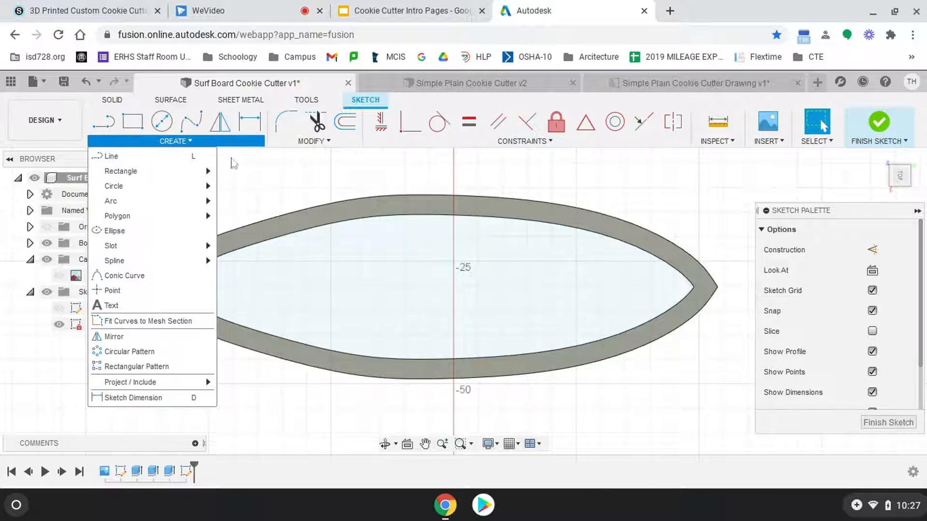
mouse_move(170, 390)
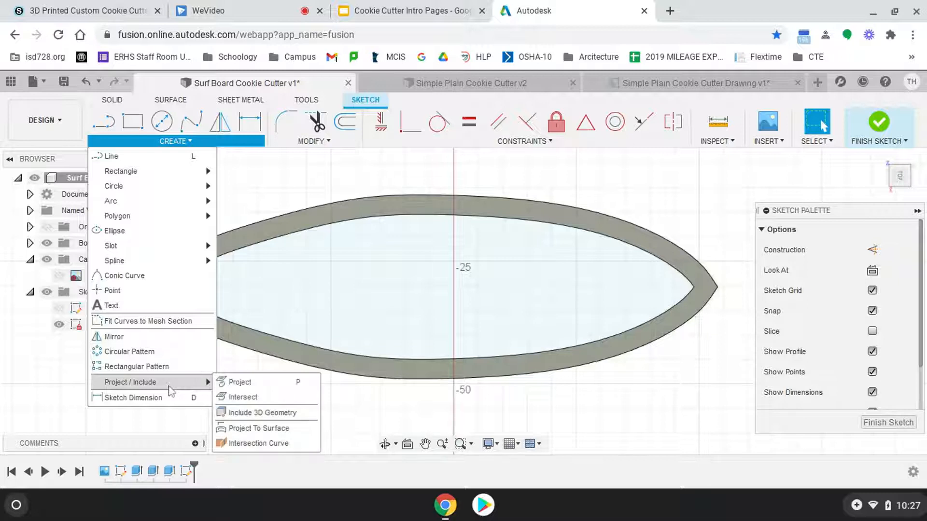
left_click(245, 386)
left_click(255, 248)
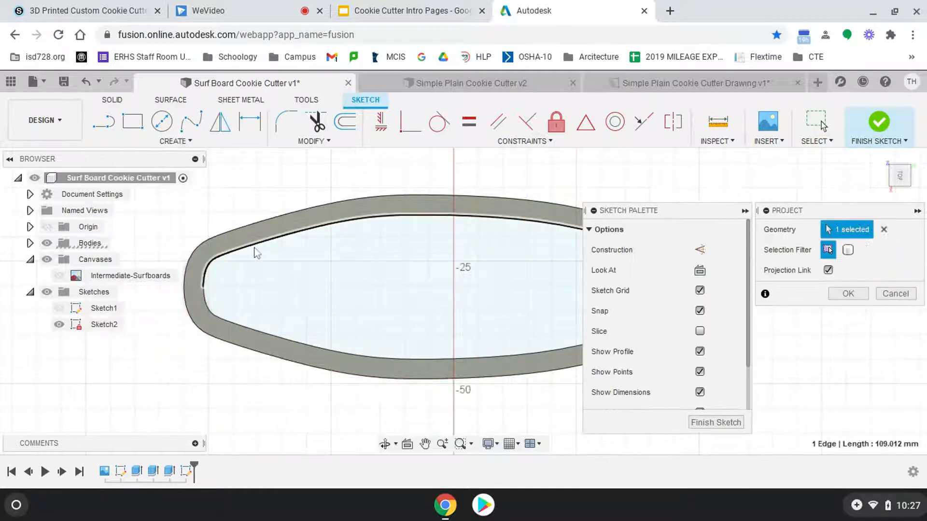
left_click(245, 332)
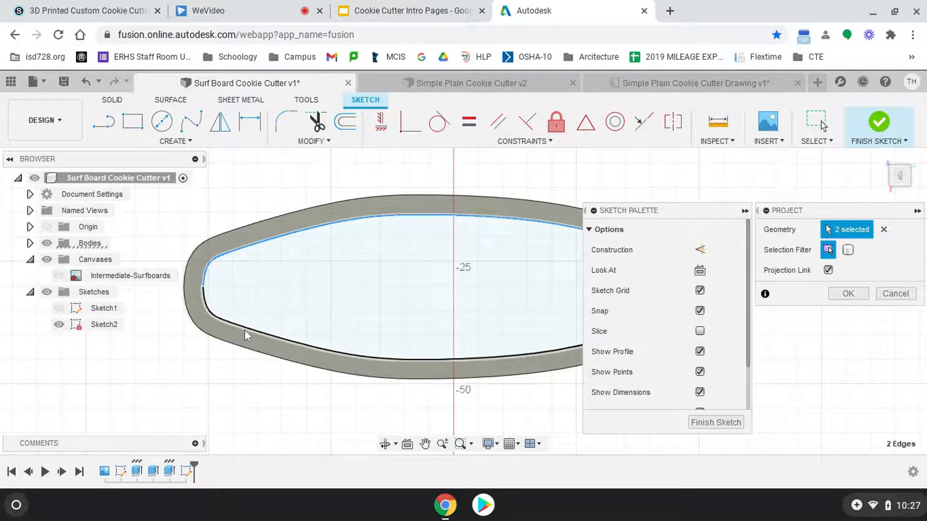
left_click(244, 355)
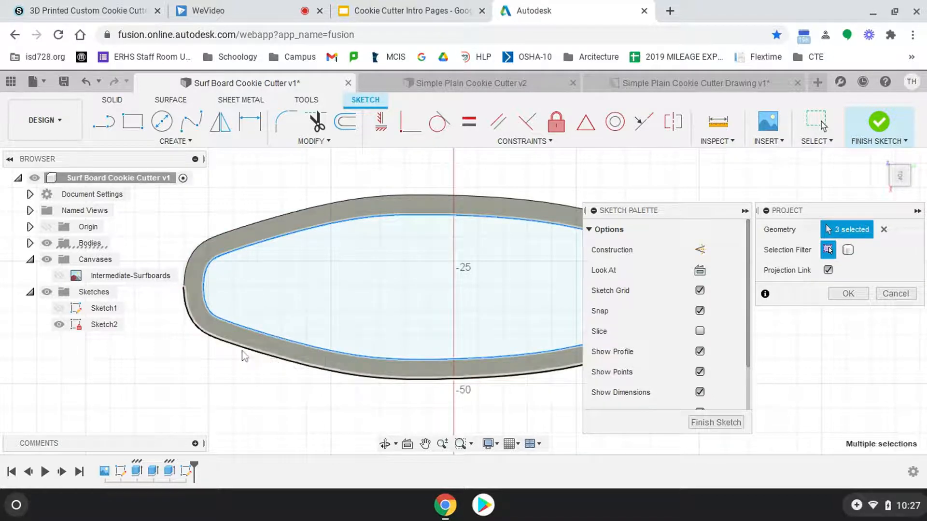
left_click(245, 231)
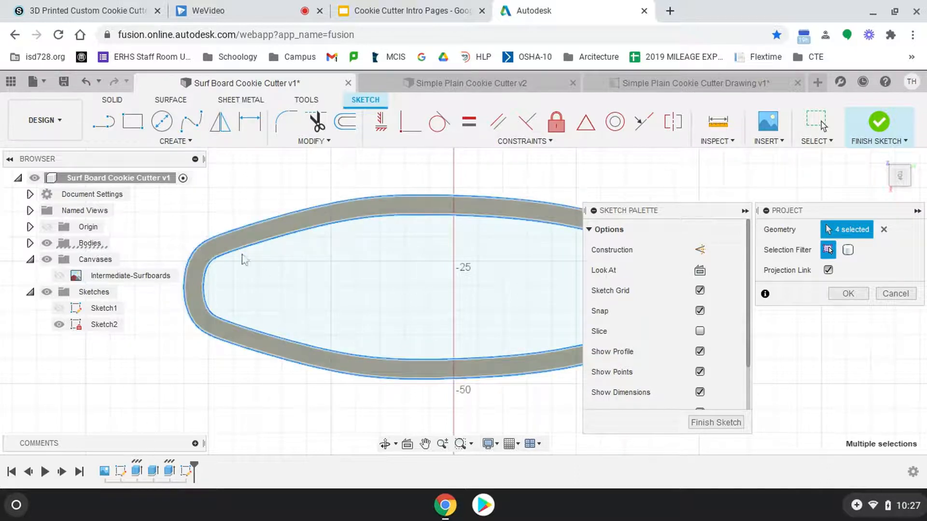
scroll(190, 276, "up", 3)
scroll(163, 306, "down", 2)
scroll(291, 351, "down", 2)
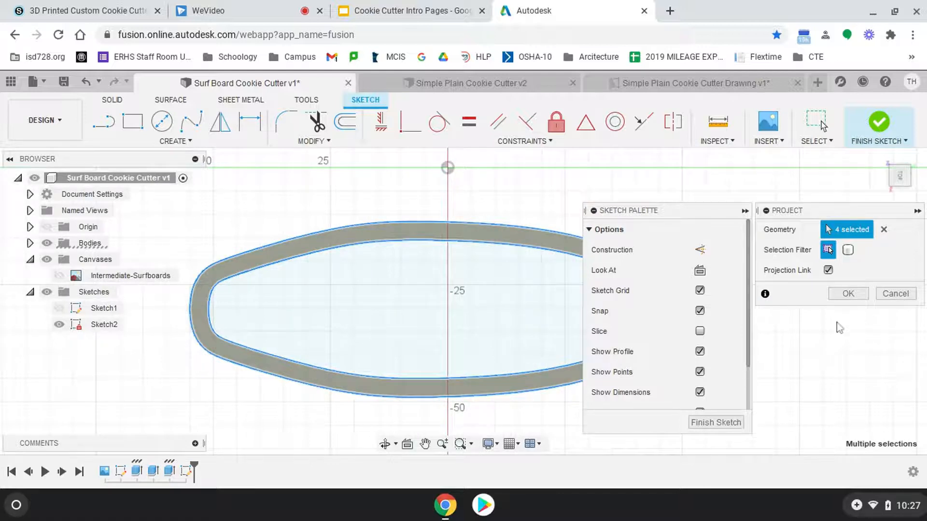
left_click(848, 294)
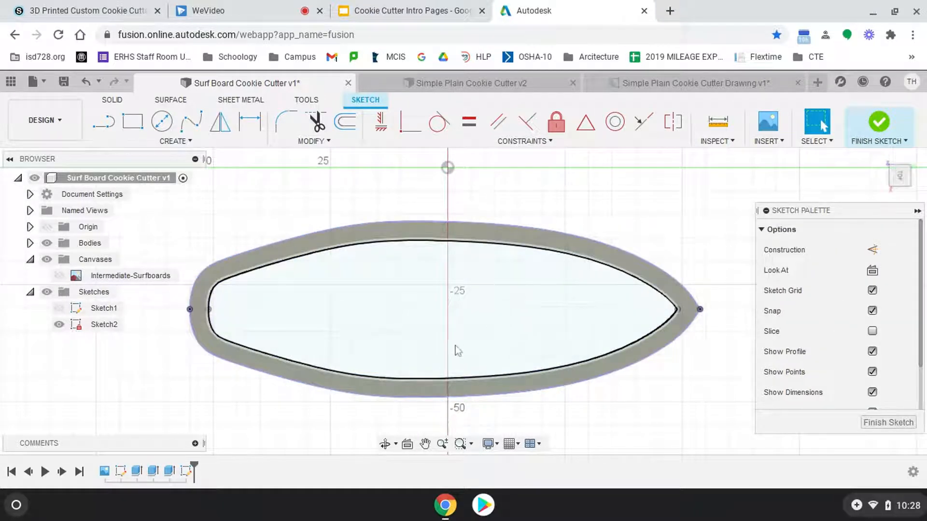
Step: Try to add Text On Path along the lower half of the projected inner outline
scroll(454, 346, "up", 1)
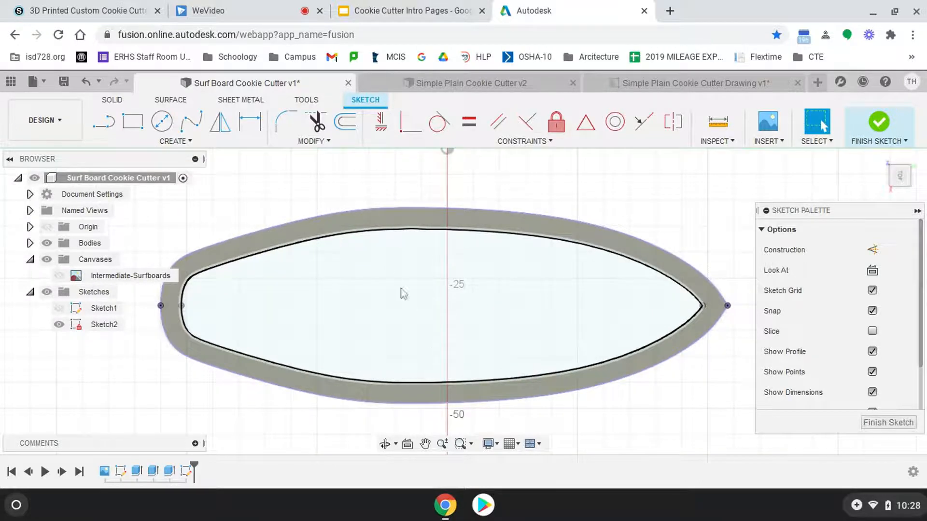
left_click(221, 141)
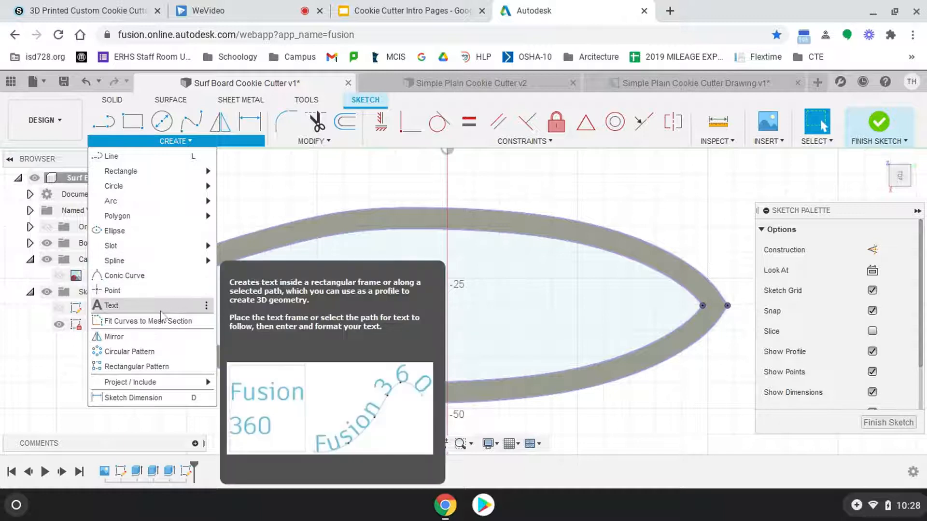
left_click(162, 306)
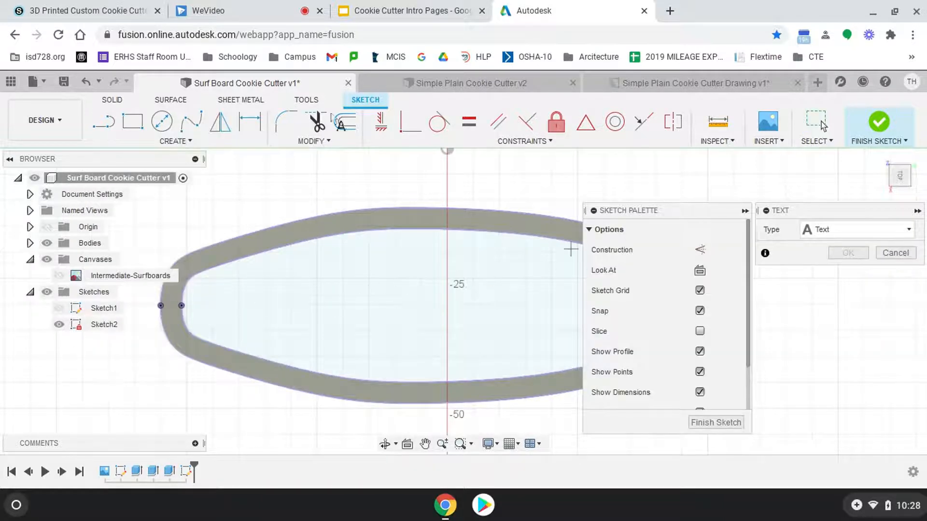
left_click(181, 144)
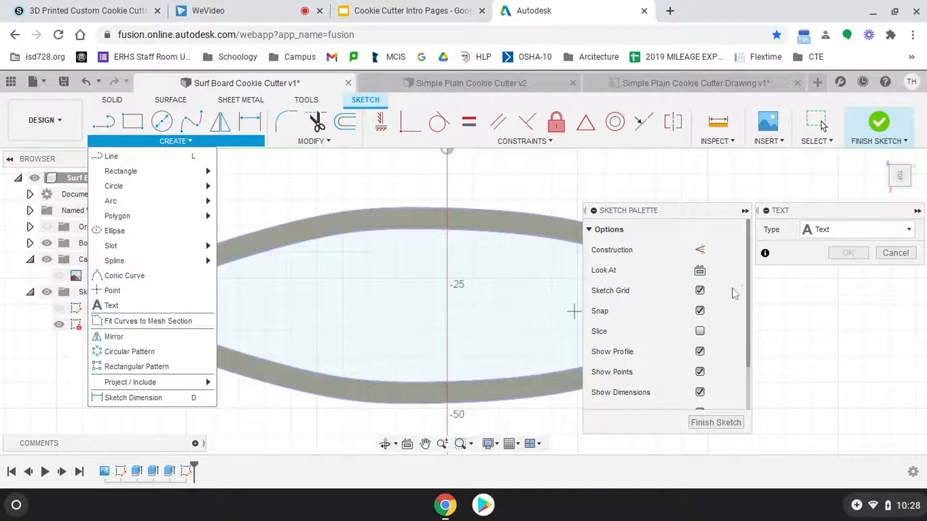
left_click(849, 231)
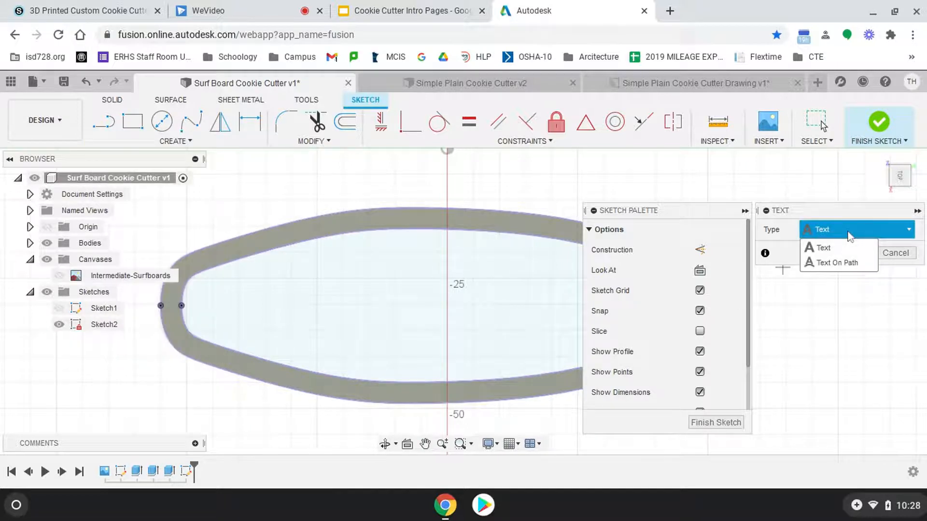
left_click(845, 266)
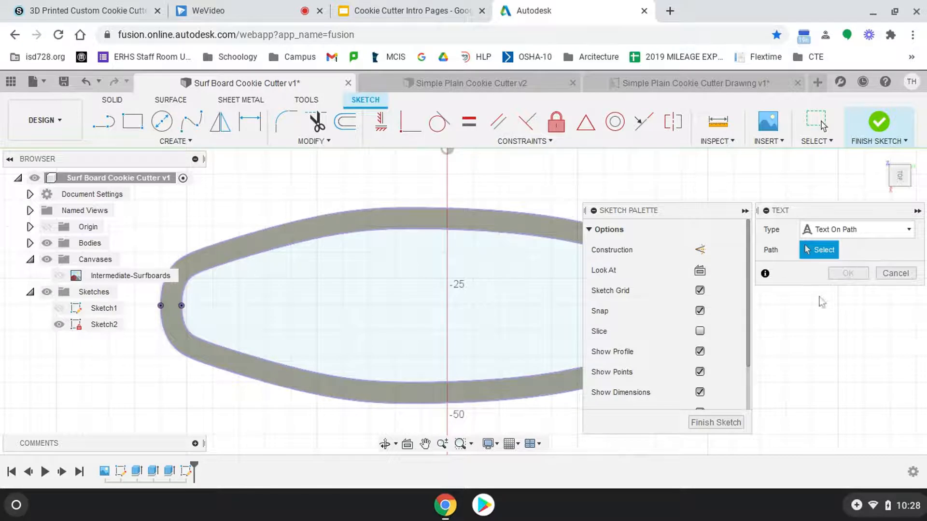
left_click(356, 378)
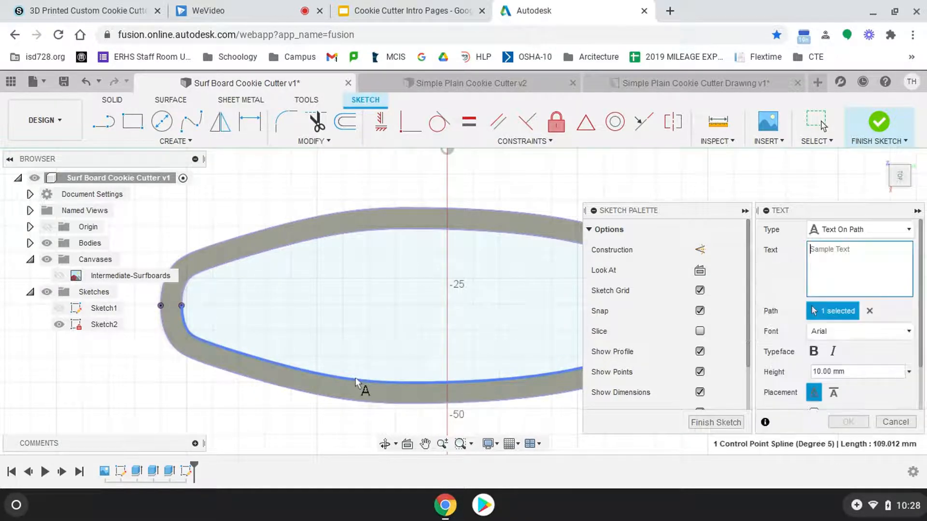
Step: Try flipping the path text vertically and horizontally and placing it on the inner side of the curve
scroll(307, 326, "down", 2)
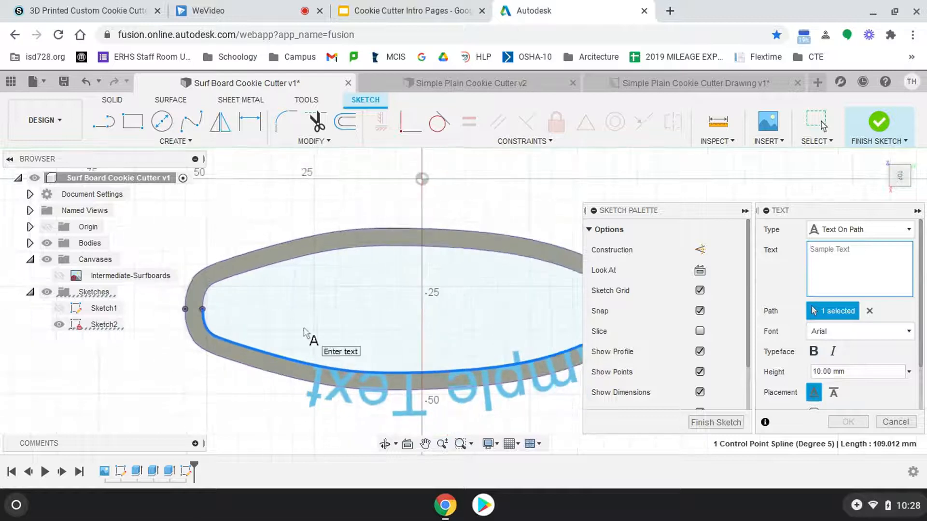
scroll(251, 263, "down", 1)
scroll(816, 370, "down", 1)
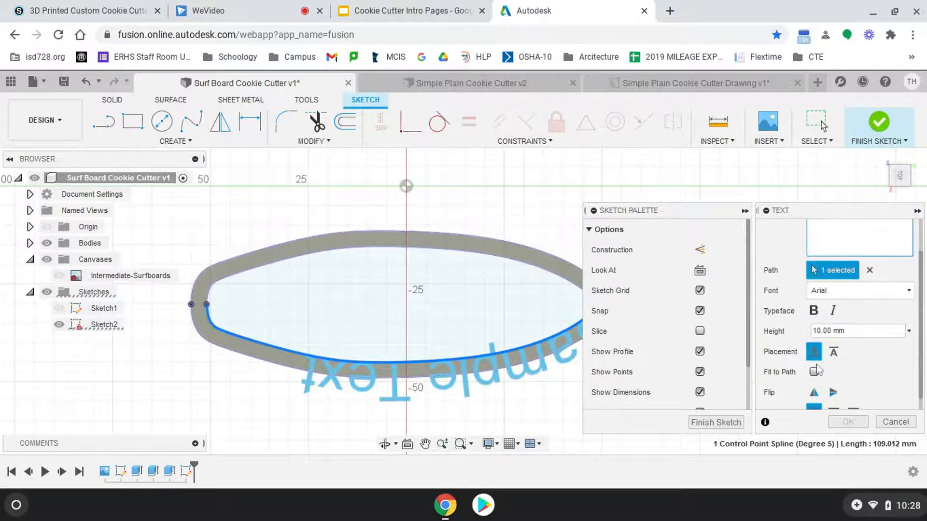
scroll(838, 371, "down", 1)
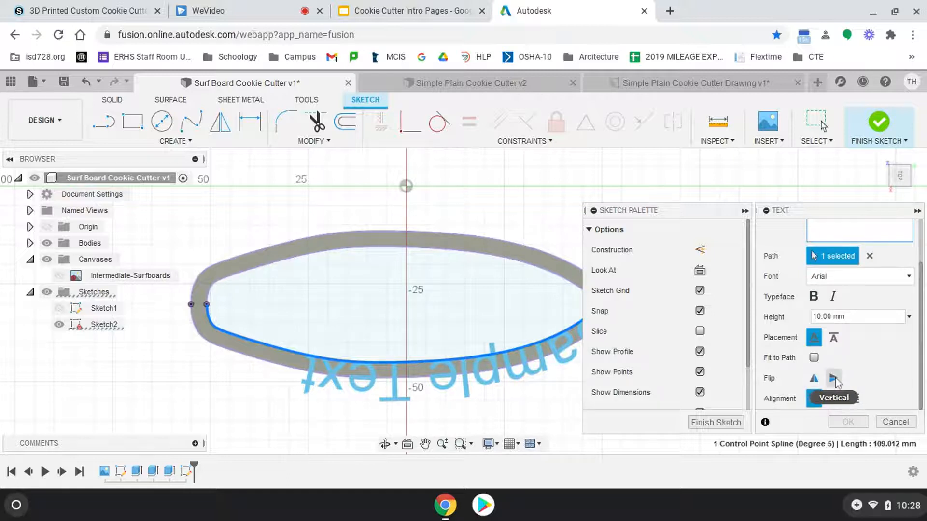
left_click(835, 379)
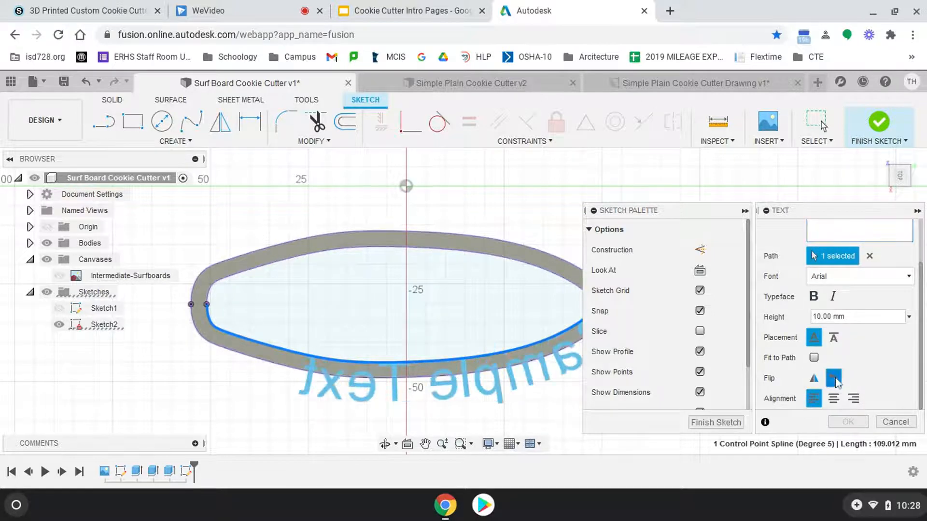
left_click(833, 338)
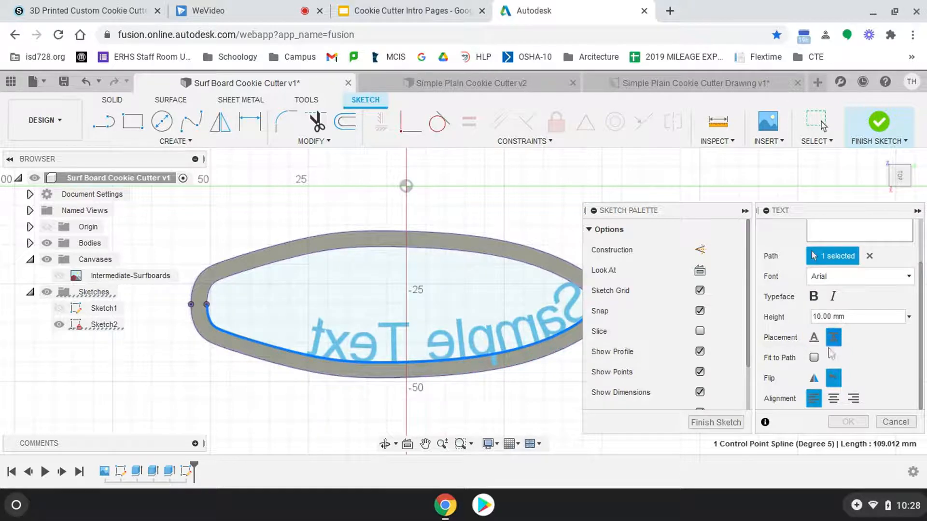
left_click(816, 380)
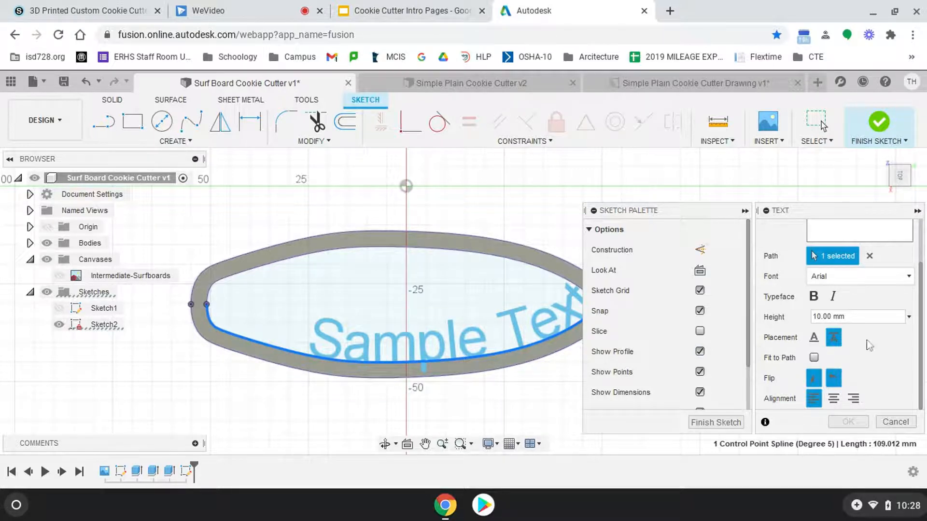
Step: Try Fit to Path and the Weidner.shx font on the path text, and abandon the text
left_click(814, 358)
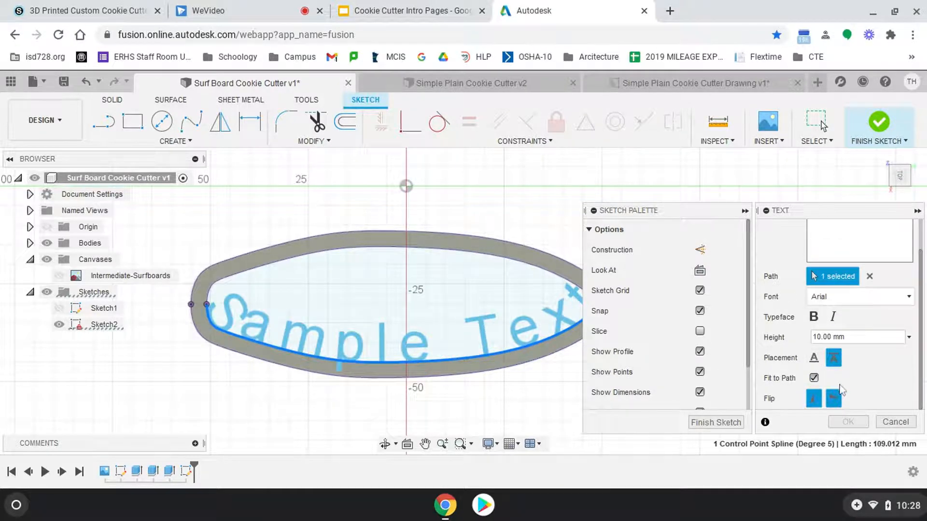
left_click(813, 378)
scroll(875, 365, "down", 1)
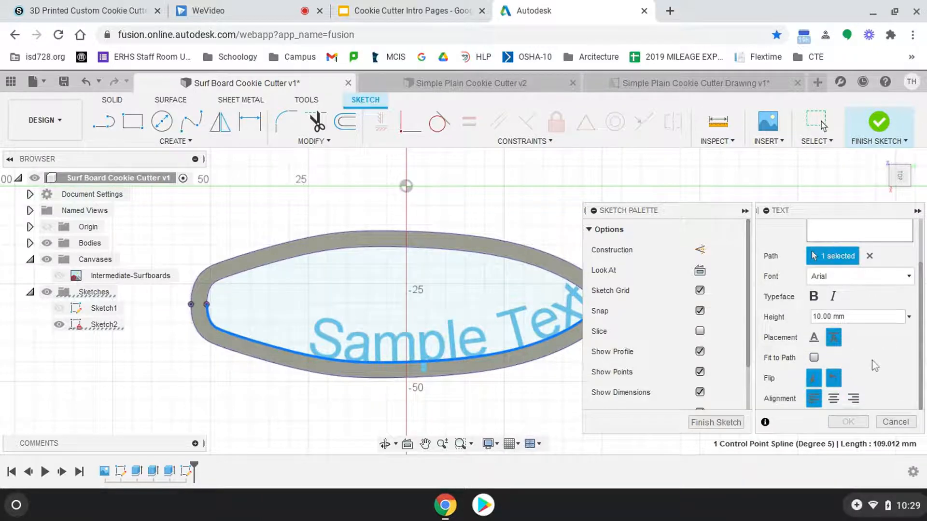
scroll(873, 367, "up", 2)
scroll(850, 325, "up", 1)
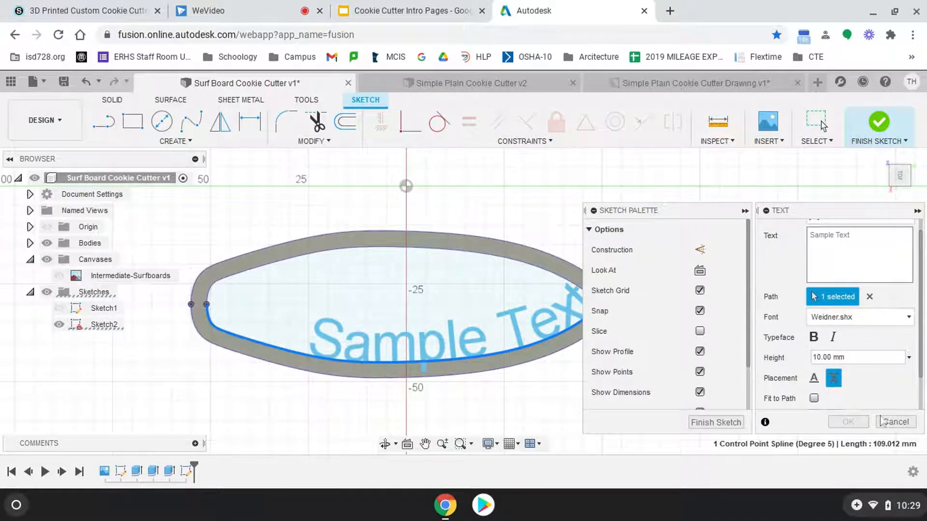
left_click(897, 424)
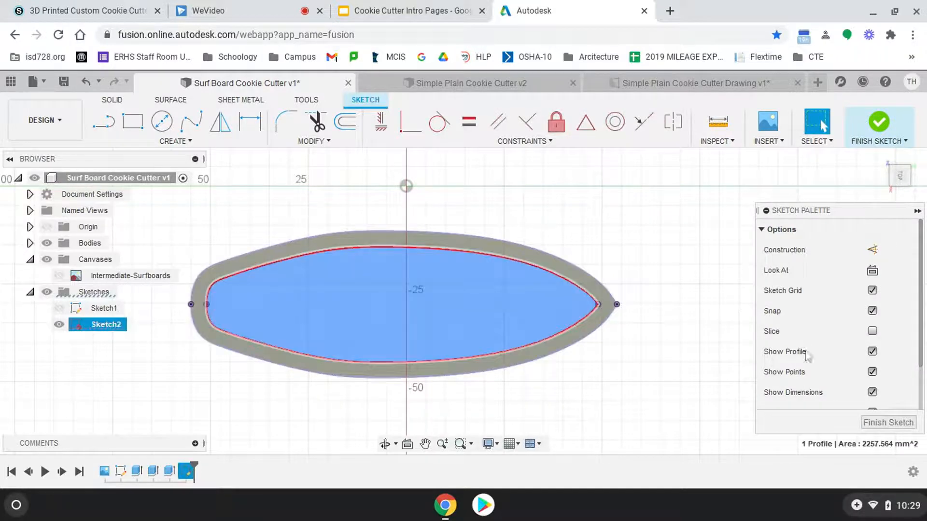
Step: Offset the projected inner outline of the rim inward by 4 mm
left_click(345, 122)
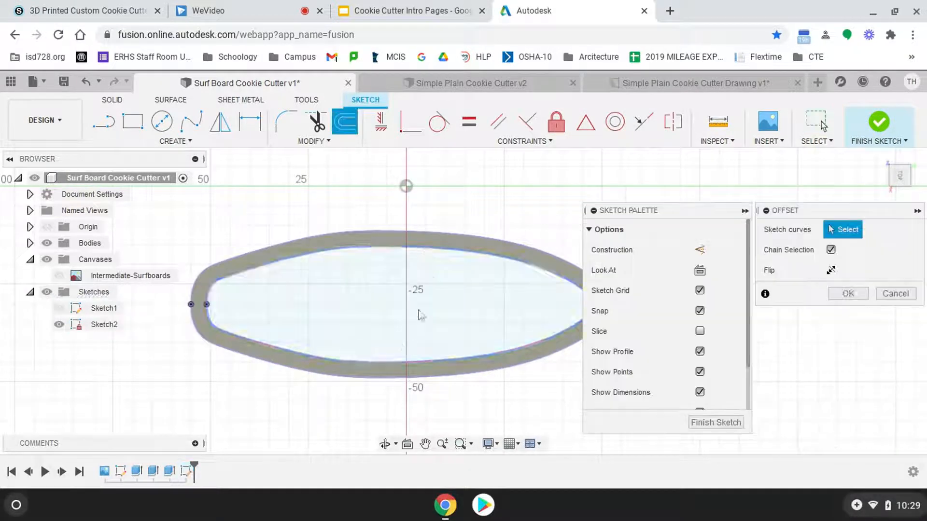
left_click(366, 360)
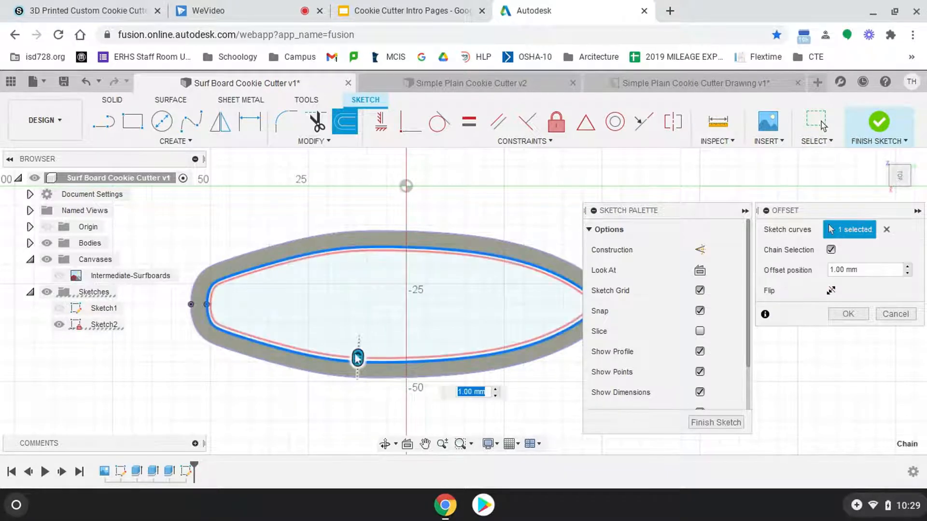
left_click_drag(365, 345, 364, 345)
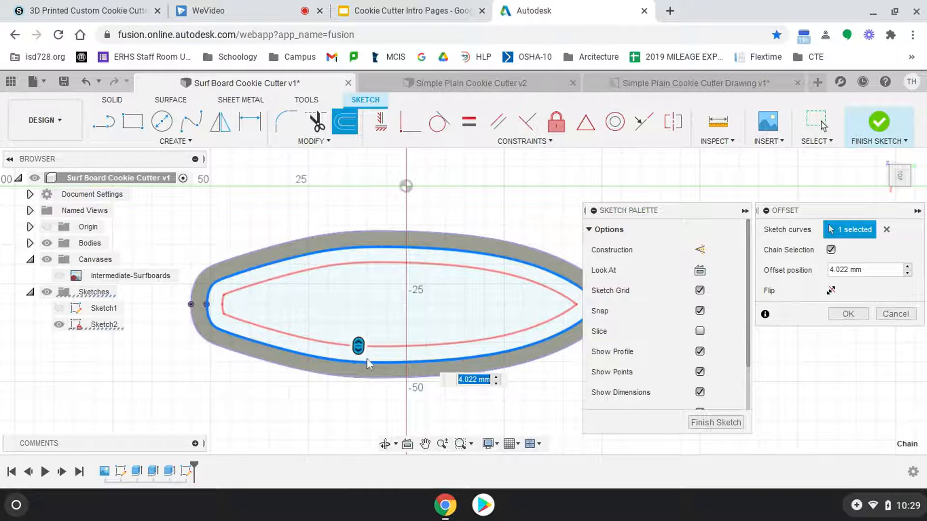
left_click_drag(358, 346, 357, 348)
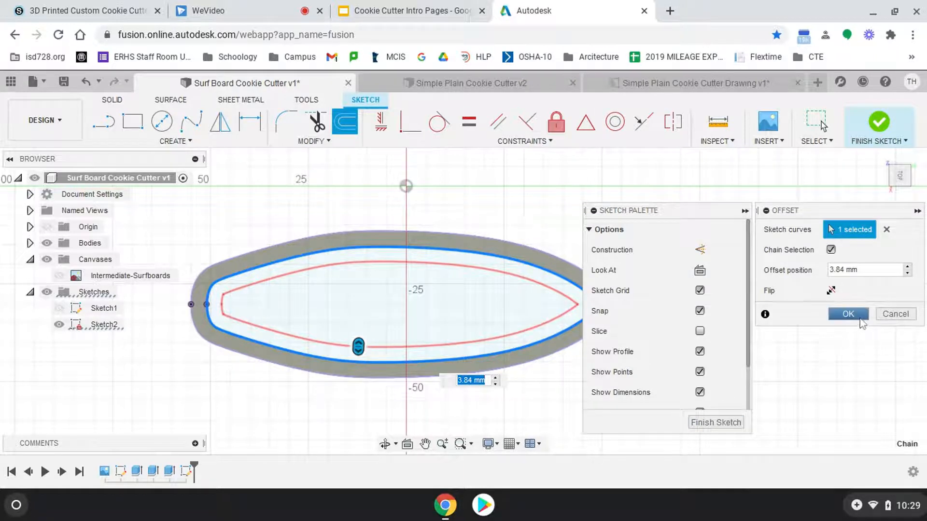
left_click(860, 270)
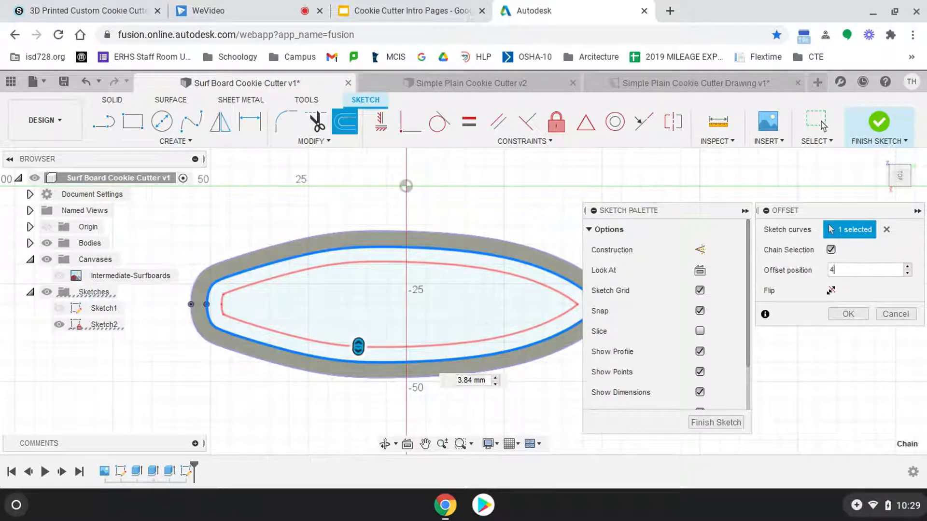
type("4")
key("Return")
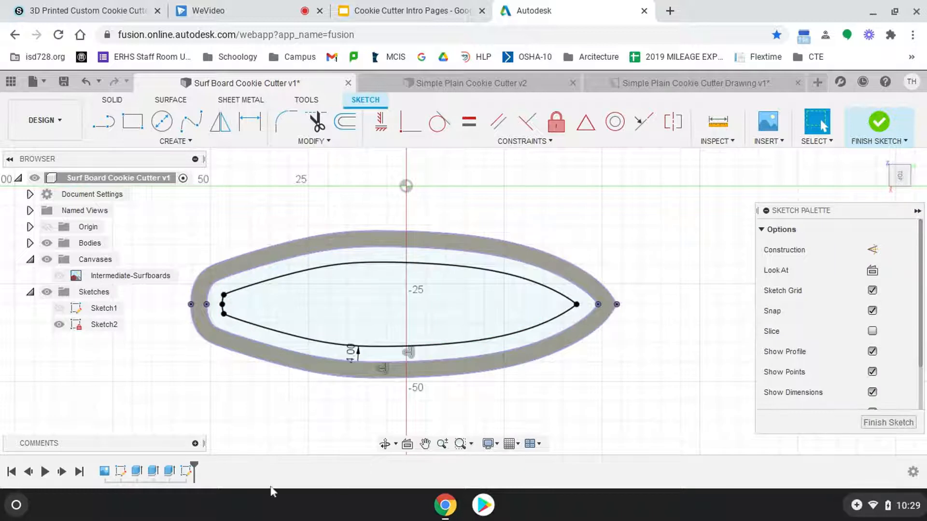
Step: Add Text On Path along the lower curve of the 4 mm offset outline
left_click(188, 141)
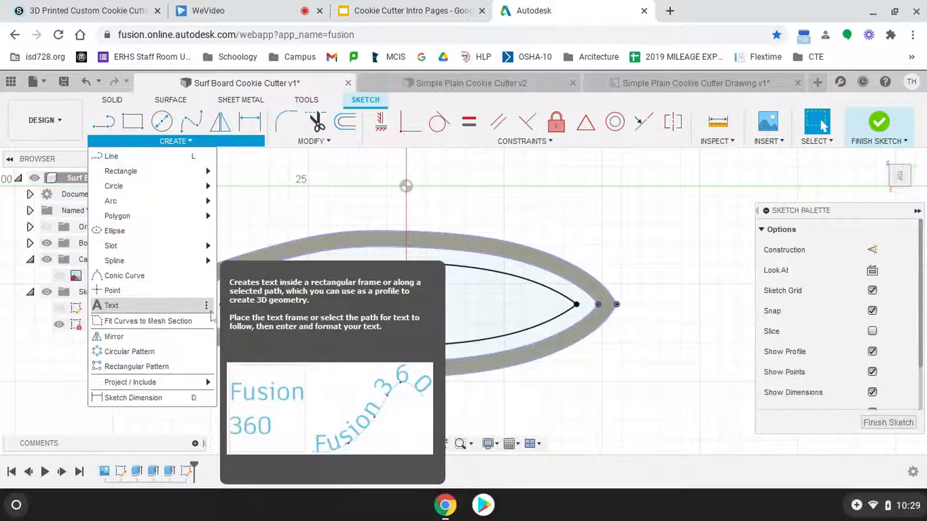
left_click(110, 306)
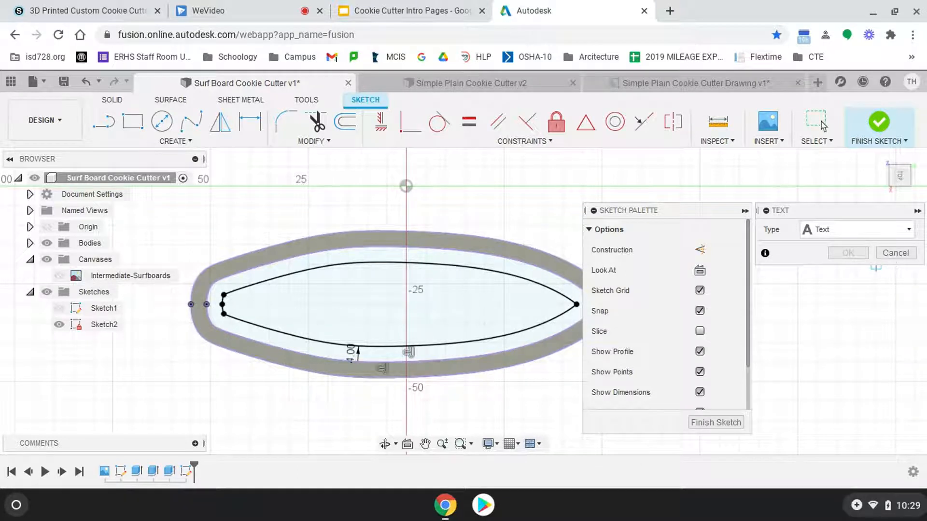
left_click(852, 229)
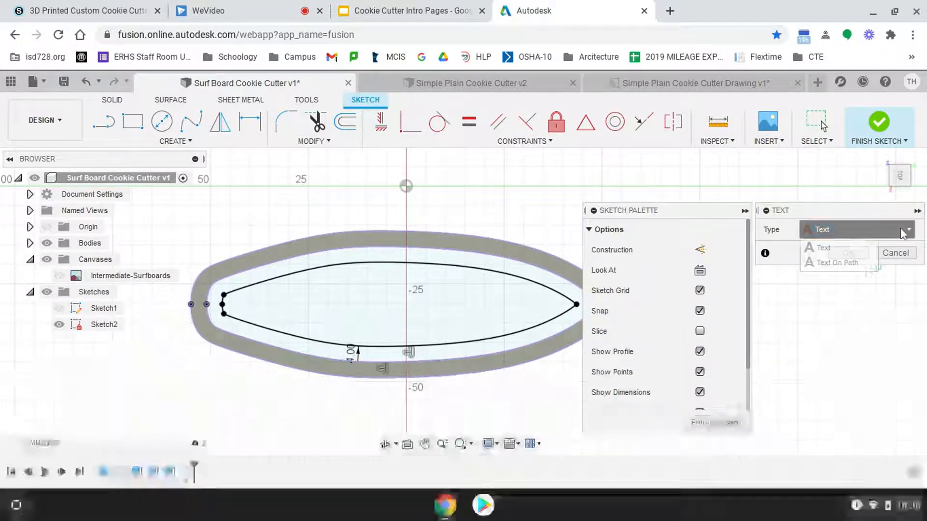
left_click(843, 264)
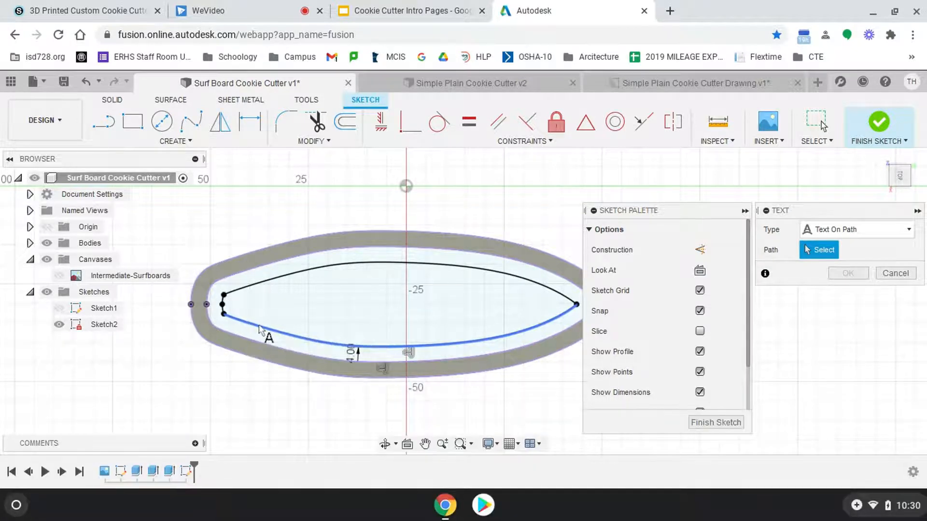
left_click(260, 328)
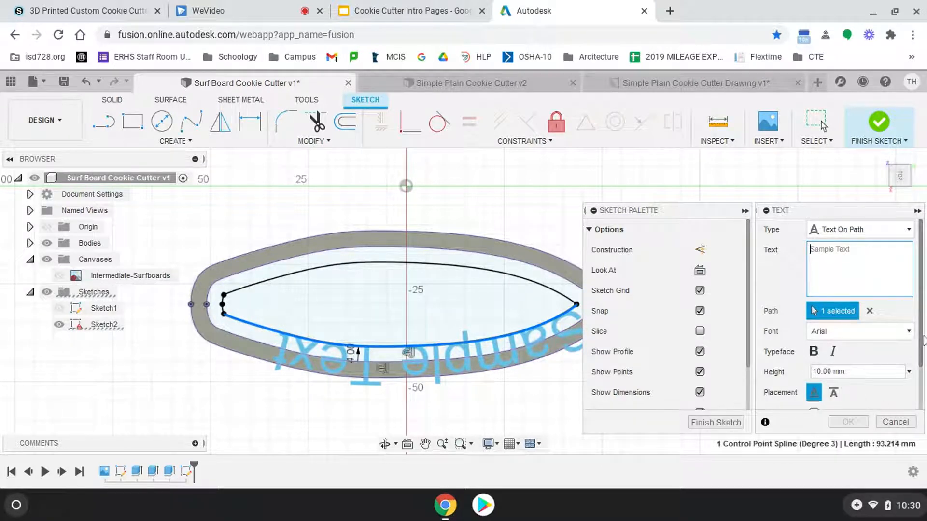
scroll(919, 362, "down", 1)
scroll(876, 244, "down", 1)
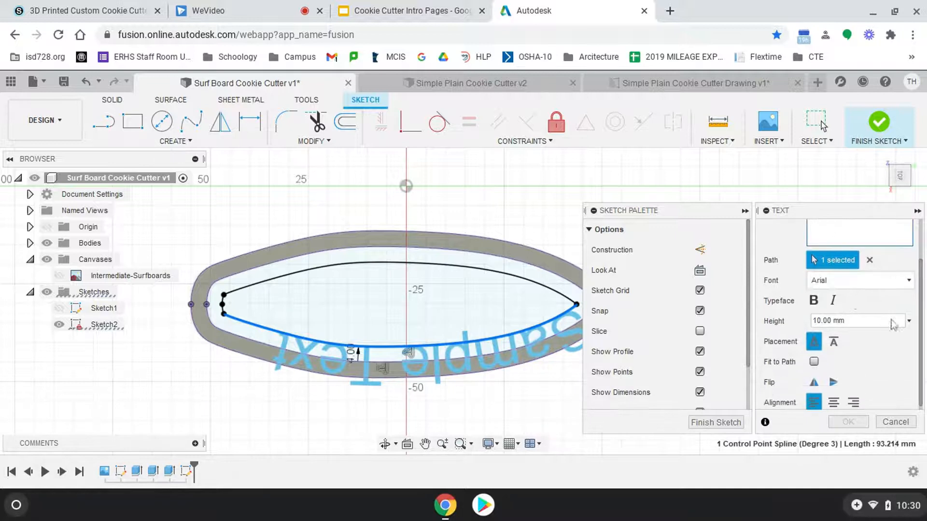
scroll(919, 328, "up", 4)
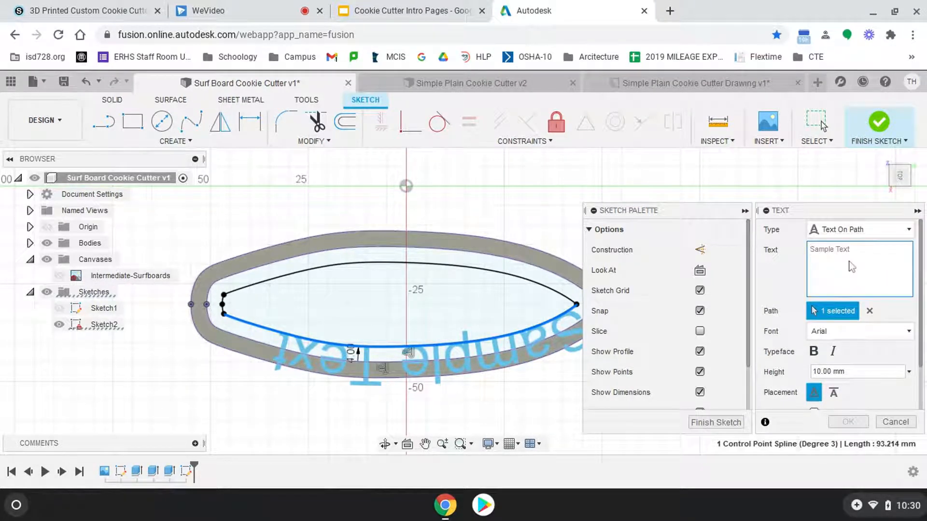
Step: Enter the first surname as the lower path text, capitalising only its initial letter
type("Fr")
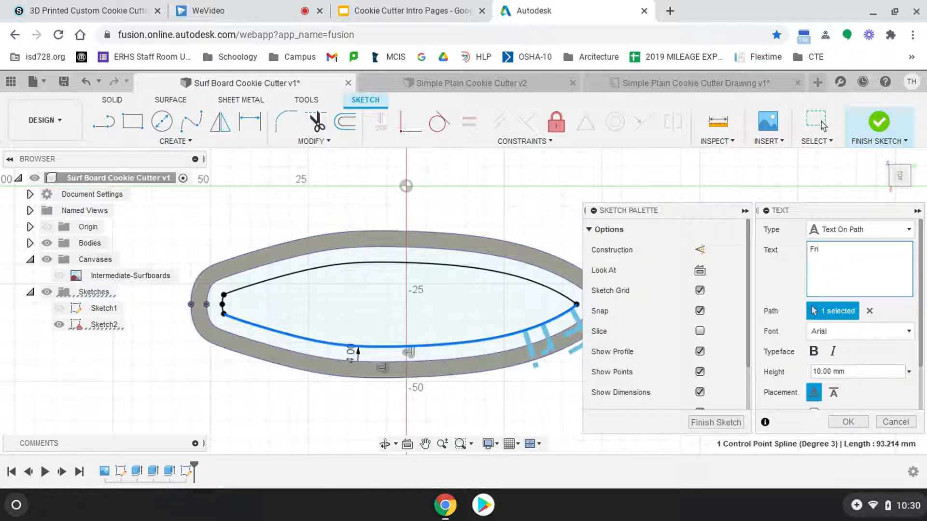
key("BackSpace")
type("RITCH")
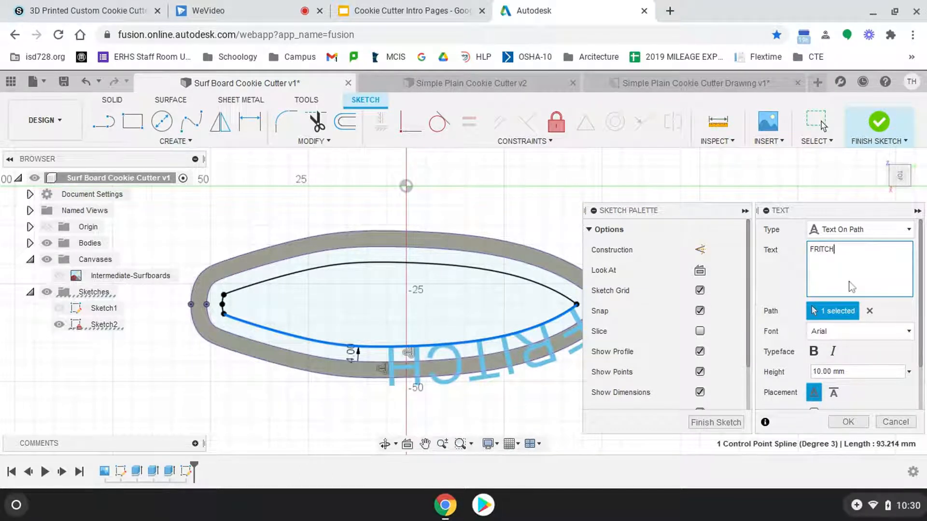
key("BackSpace")
key("BackSpace")
key("BackSpace")
key("BackSpace")
key("BackSpace")
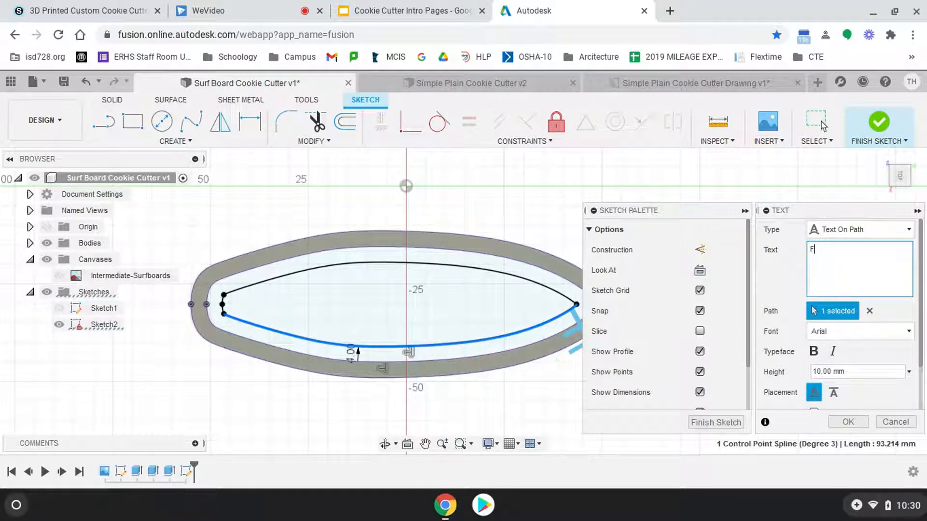
type("ritch")
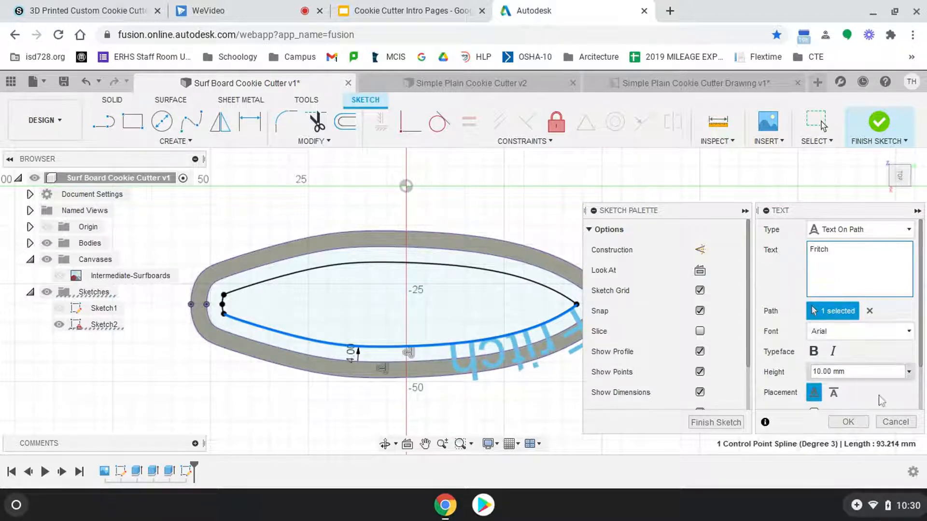
Step: Set the lower path text's height to 7 mm, flip it both ways, and place it right-aligned on the inner side of the curve
left_click_drag(864, 370, 788, 377)
type("7")
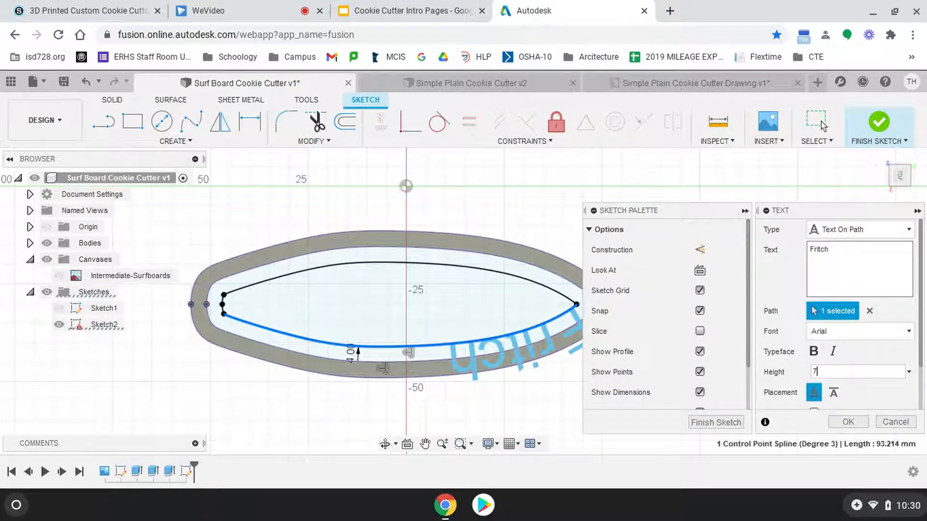
scroll(859, 394, "down", 2)
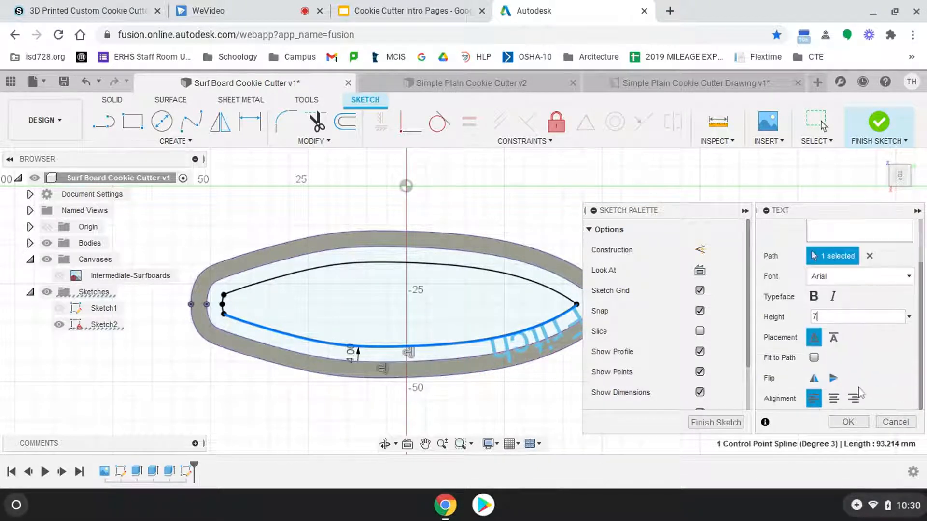
left_click(834, 379)
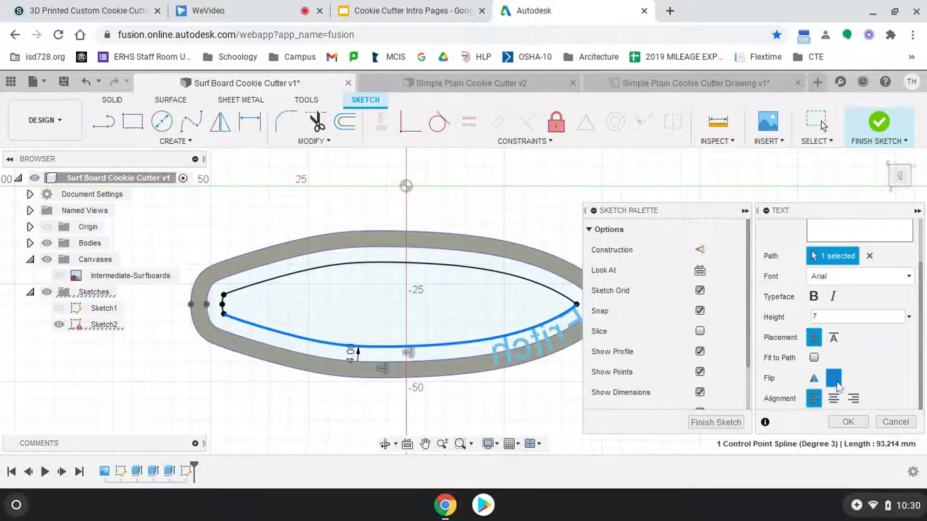
left_click(814, 379)
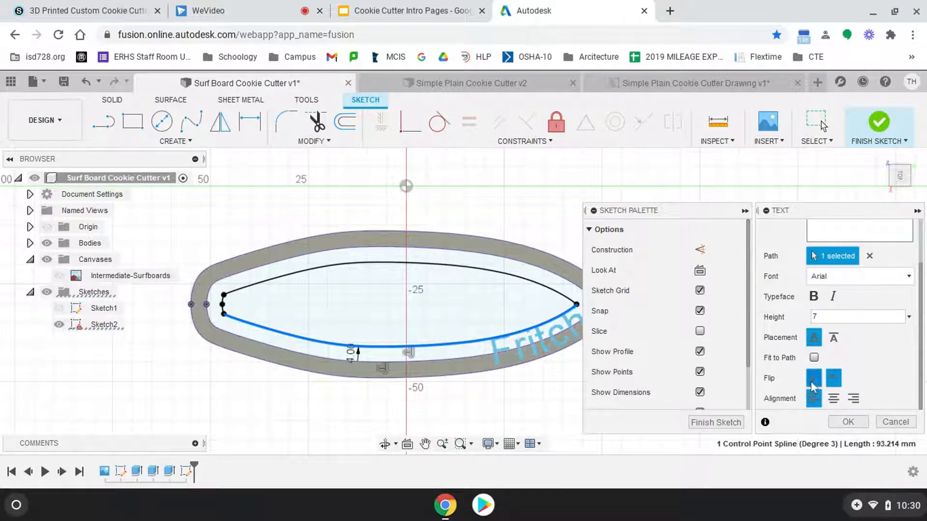
left_click(834, 337)
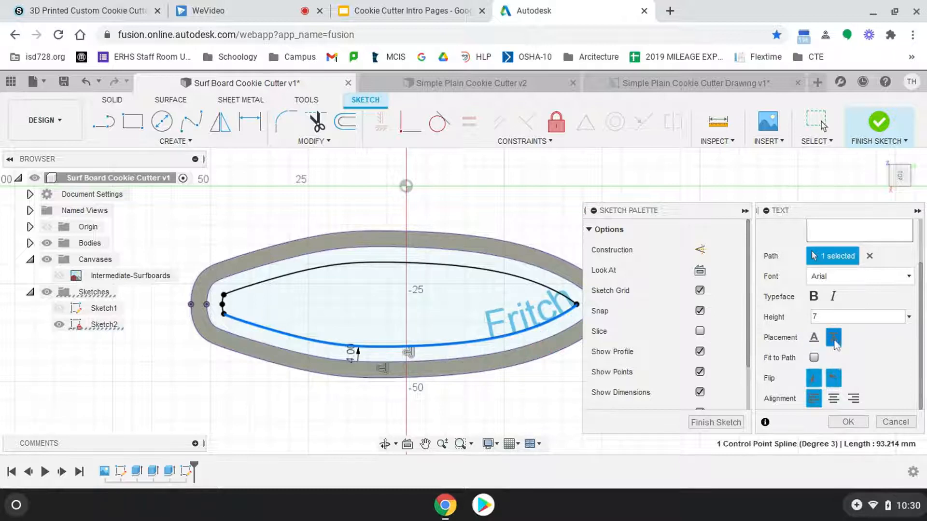
left_click(854, 404)
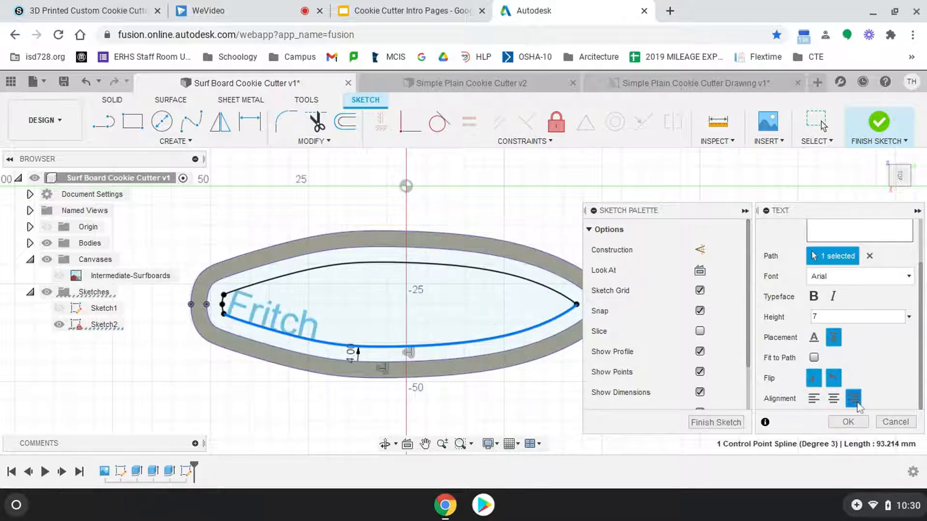
Step: Set the lower path text's font to Calibri and shift it along the curve with leading spaces before accepting the text
scroll(829, 276, "up", 2)
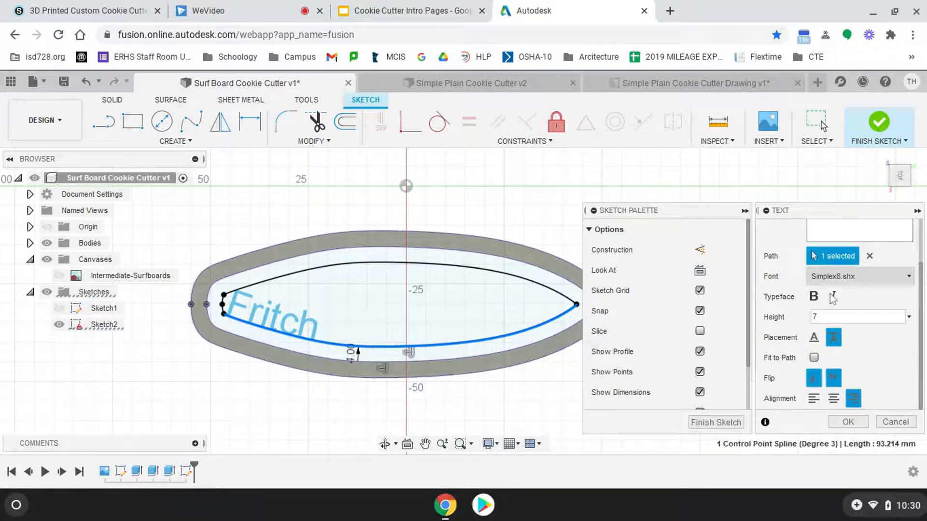
left_click(869, 276)
scroll(820, 352, "down", 6)
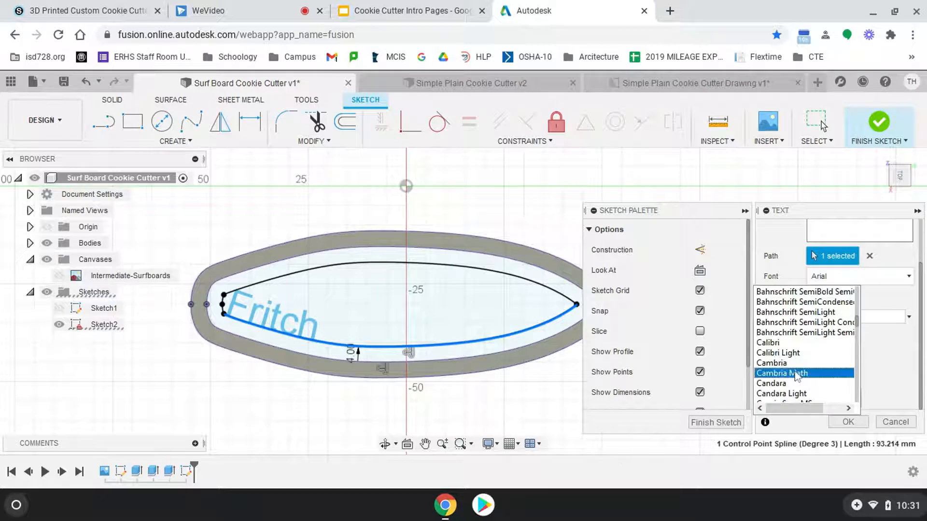
scroll(789, 357, "down", 1)
left_click(786, 312)
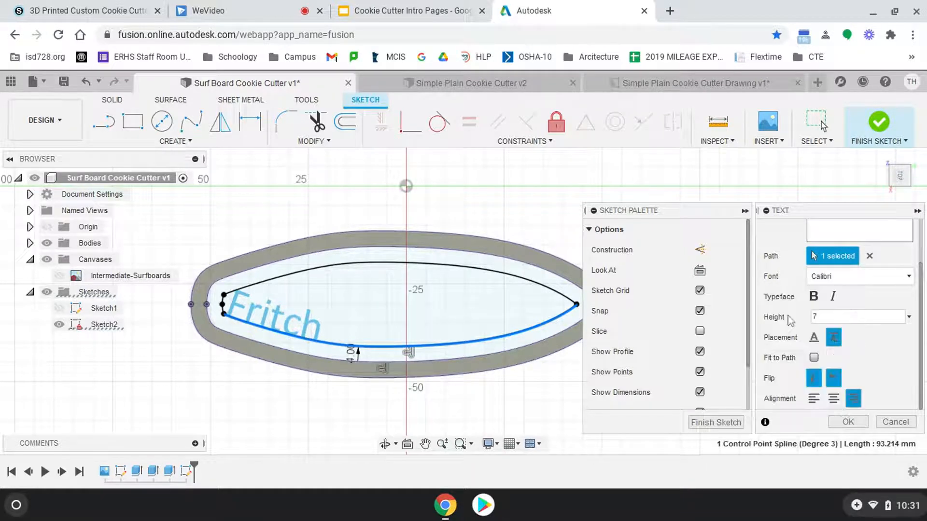
scroll(842, 271, "up", 2)
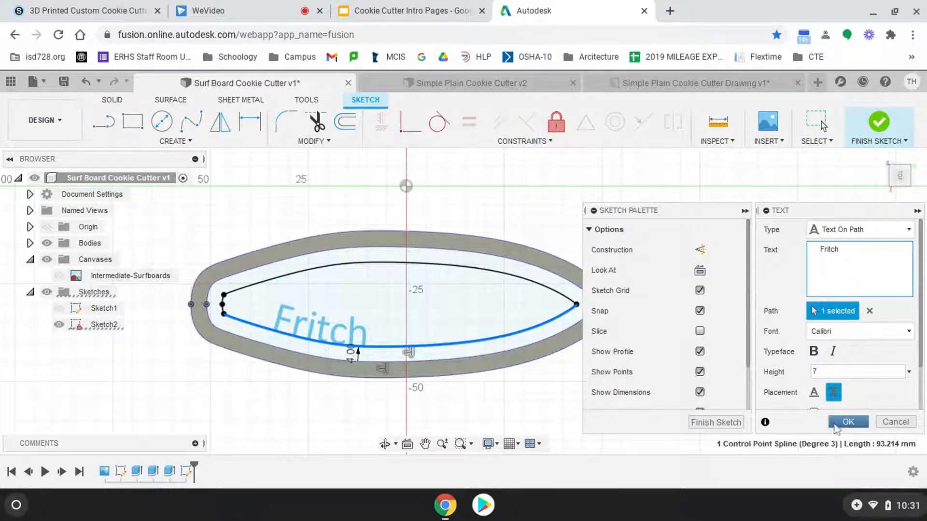
left_click(848, 423)
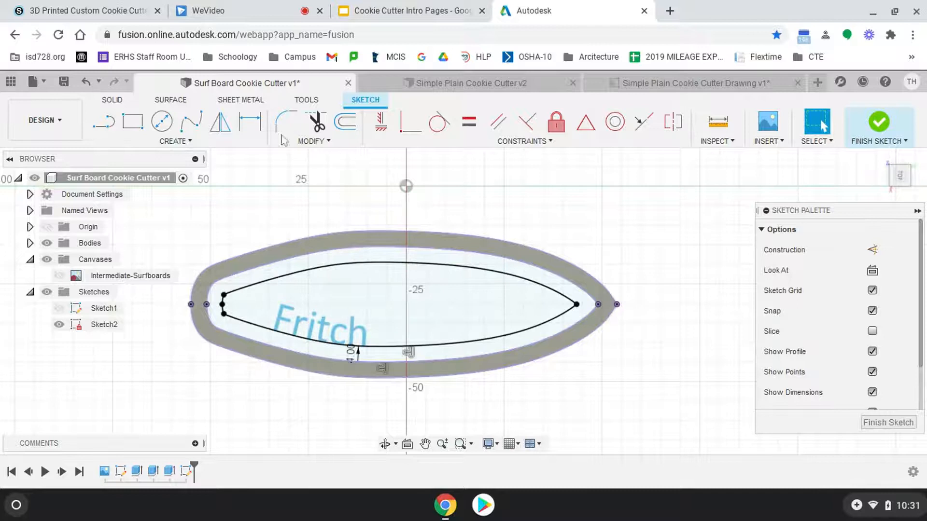
Step: Add a second Text On Path along the upper curve of the offset outline
left_click(185, 141)
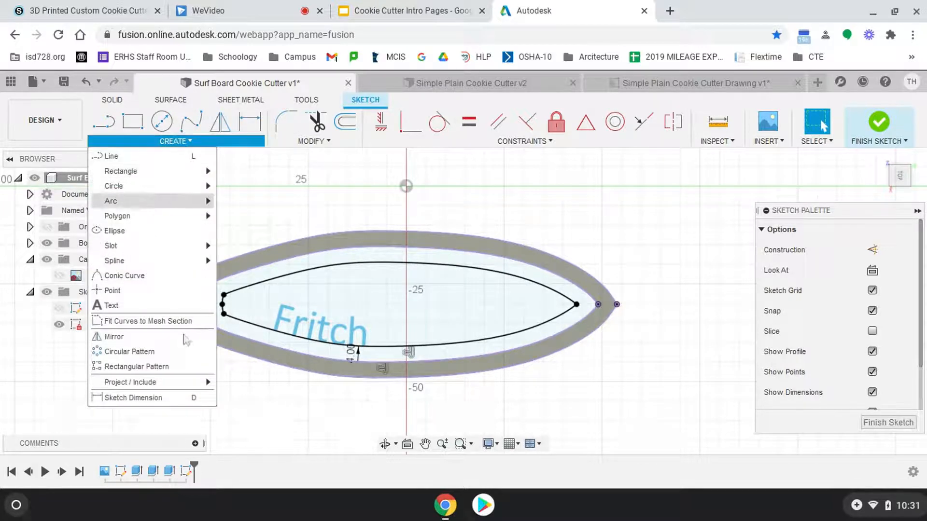
left_click(188, 305)
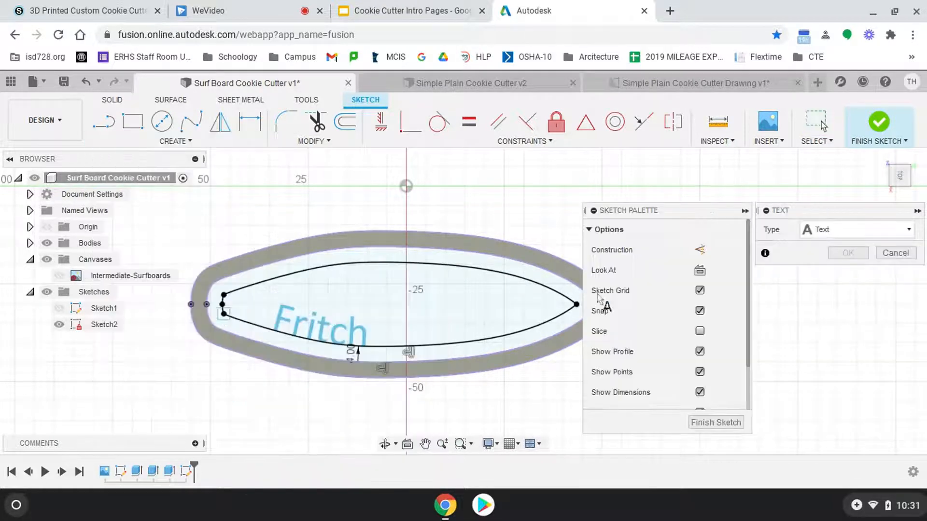
left_click(838, 231)
left_click(846, 263)
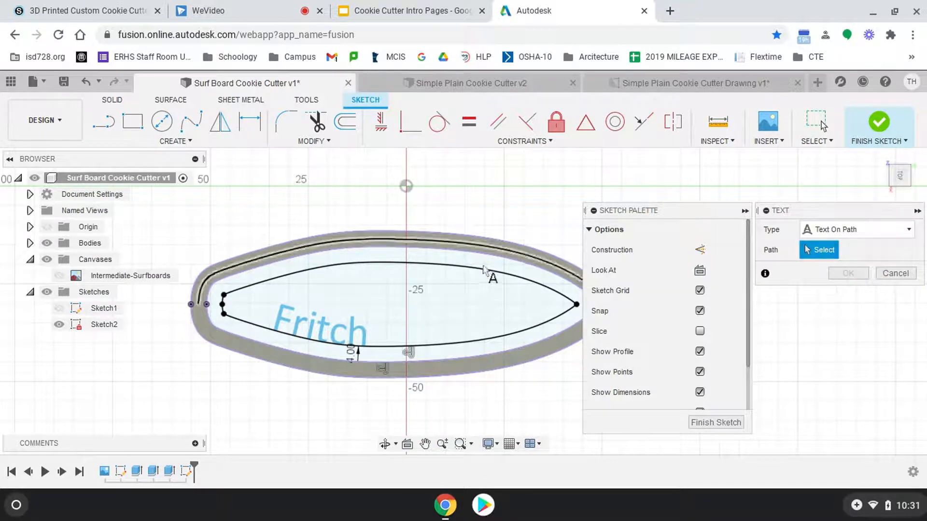
left_click(575, 305)
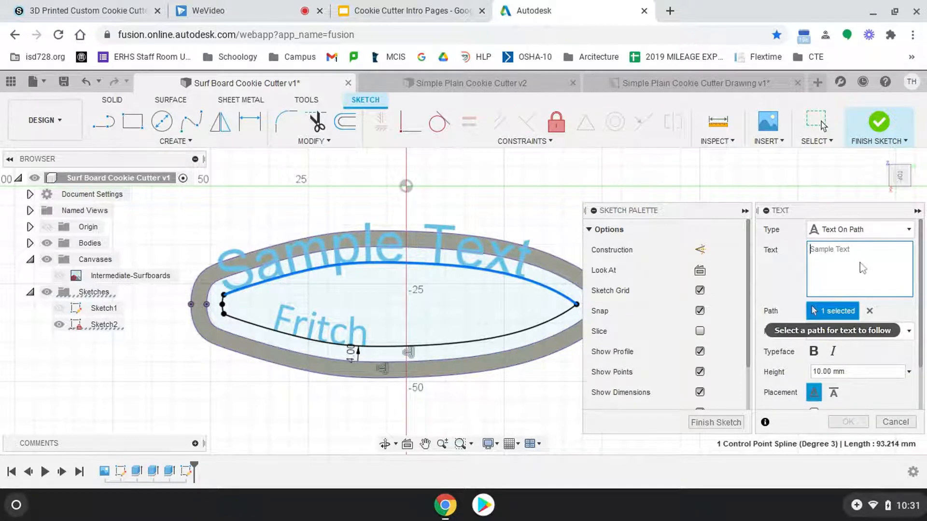
Step: Enter the second surname as the upper path text, capitalising only its initial letter
type("HA")
key("BackSpace")
type("a")
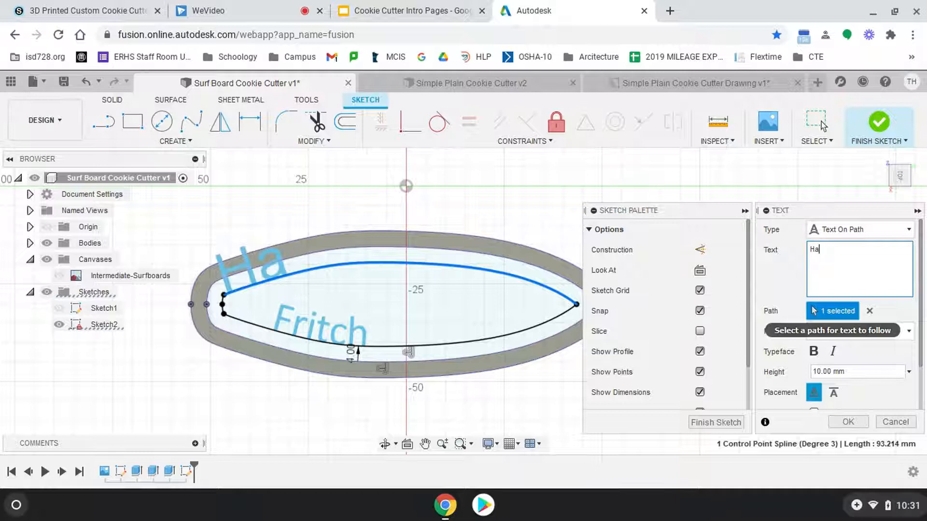
type("hn")
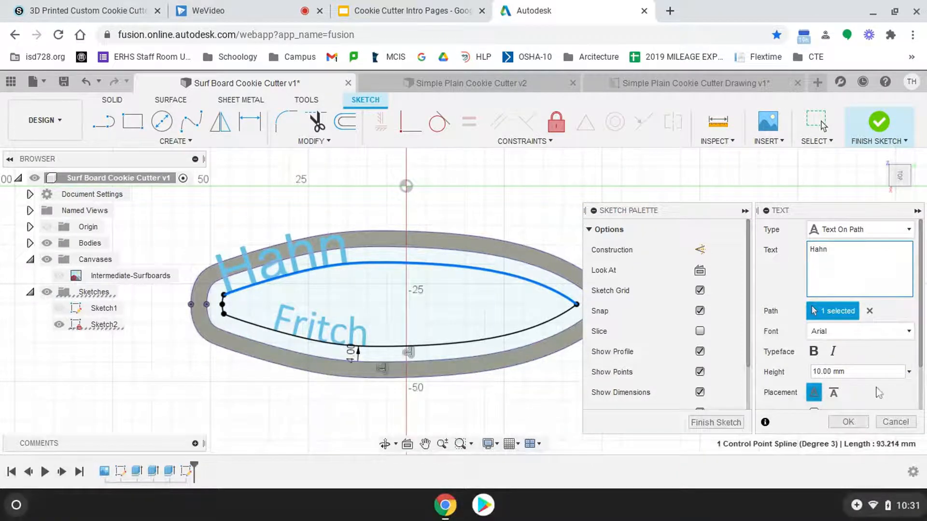
Step: Set the upper path text's height to 7 mm and its font to Calibri
left_click(869, 371)
triple_click(869, 371)
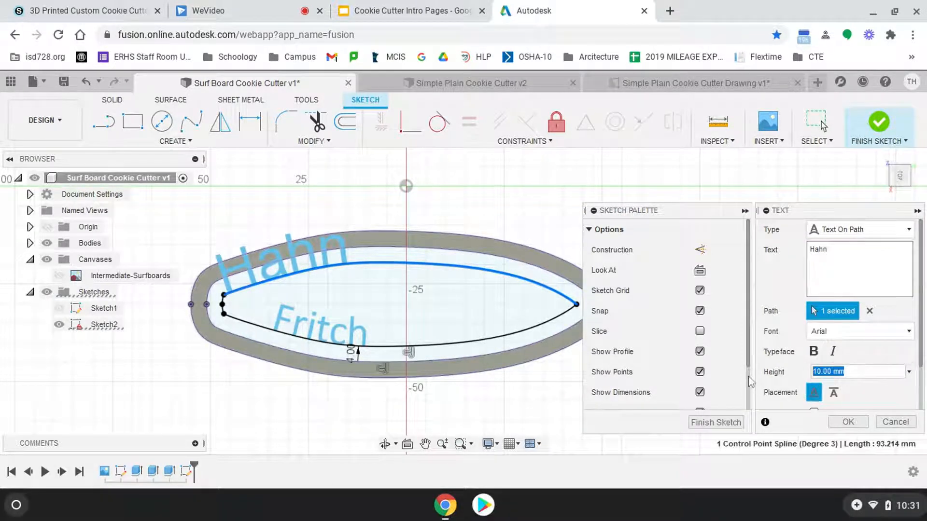
type("7")
left_click(855, 333)
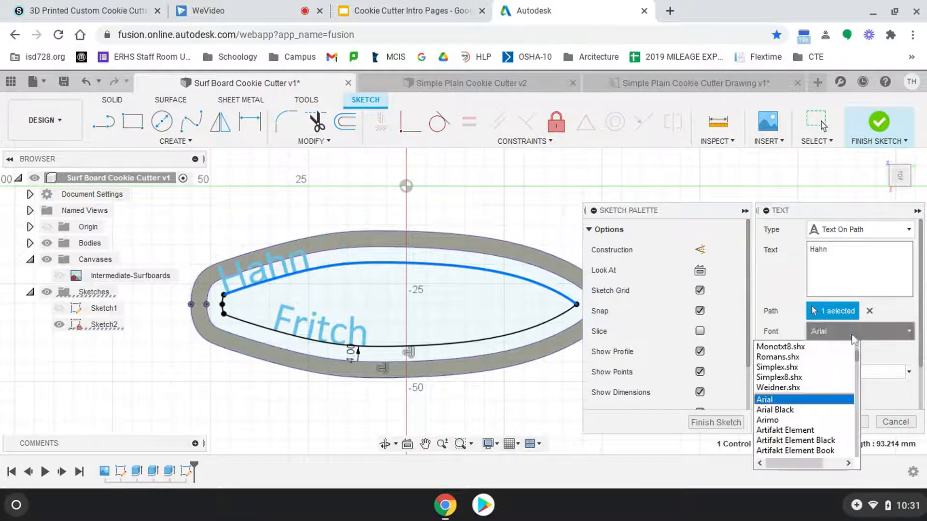
scroll(818, 416, "down", 2)
scroll(818, 416, "down", 6)
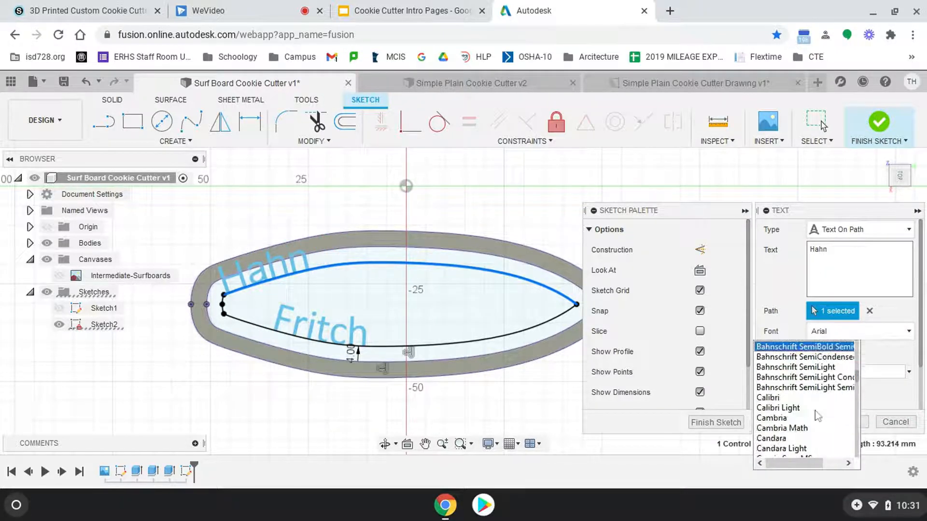
left_click(804, 369)
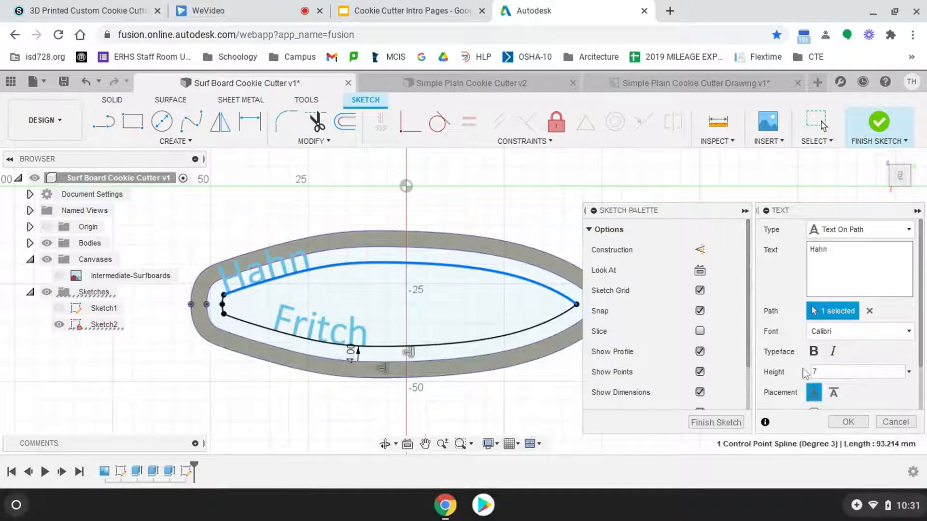
Step: Place the upper path text right-aligned on the inner side of the curve and shift it inward with trailing spaces
scroll(864, 381, "down", 2)
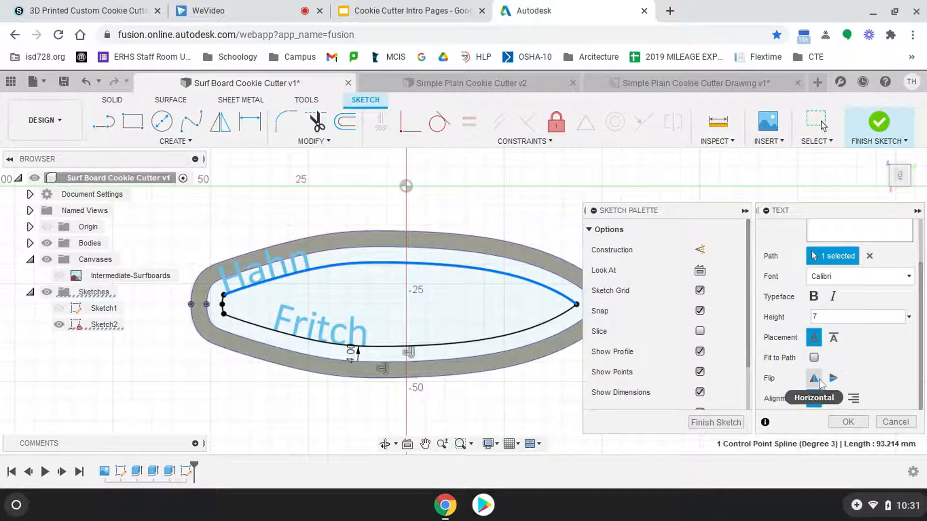
left_click(834, 337)
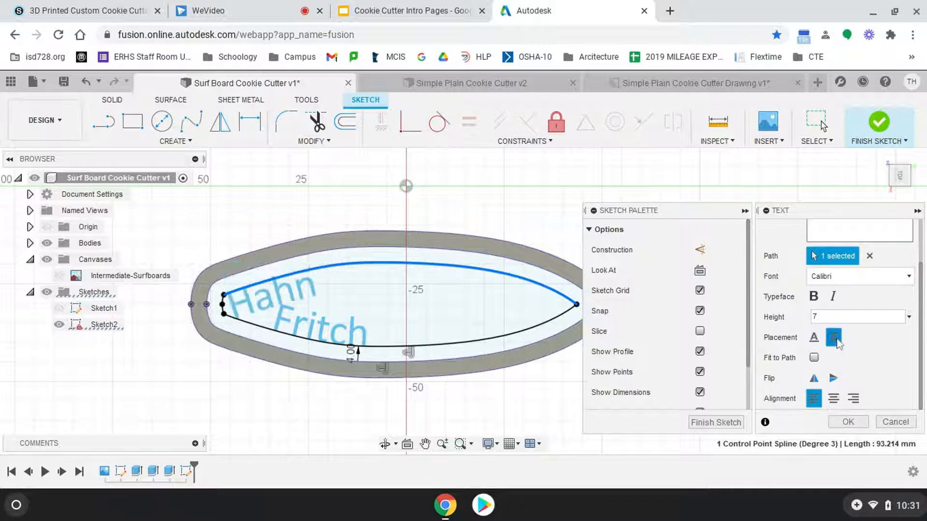
left_click(853, 397)
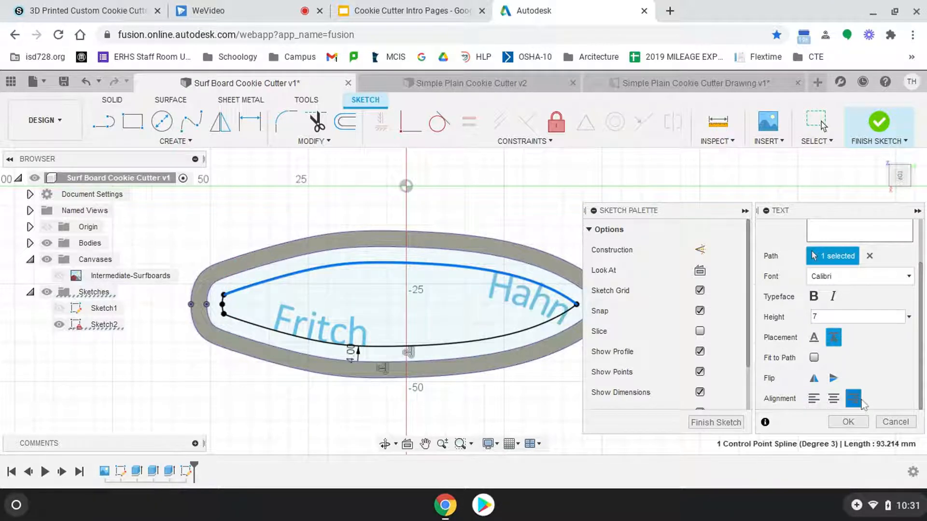
scroll(873, 265, "up", 1)
left_click(861, 256)
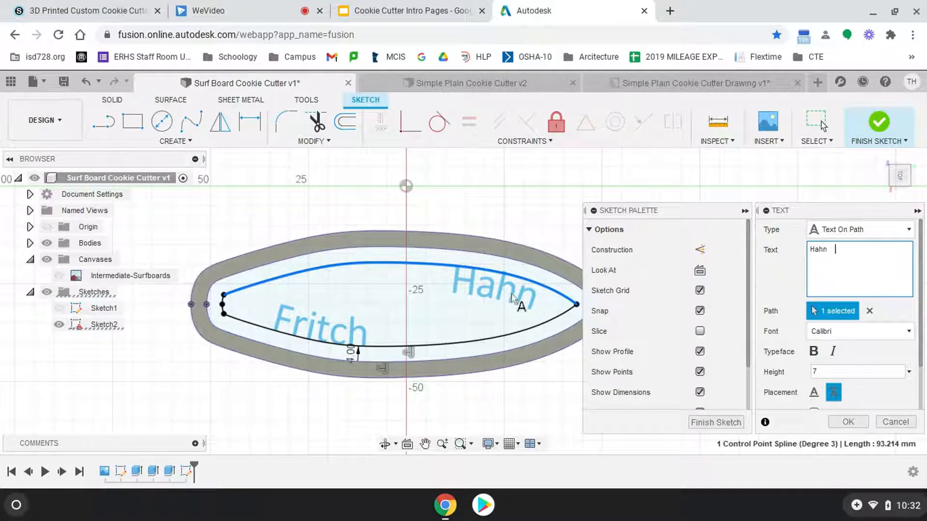
Step: Make the upper path text bold and accept it
left_click_drag(859, 251, 799, 249)
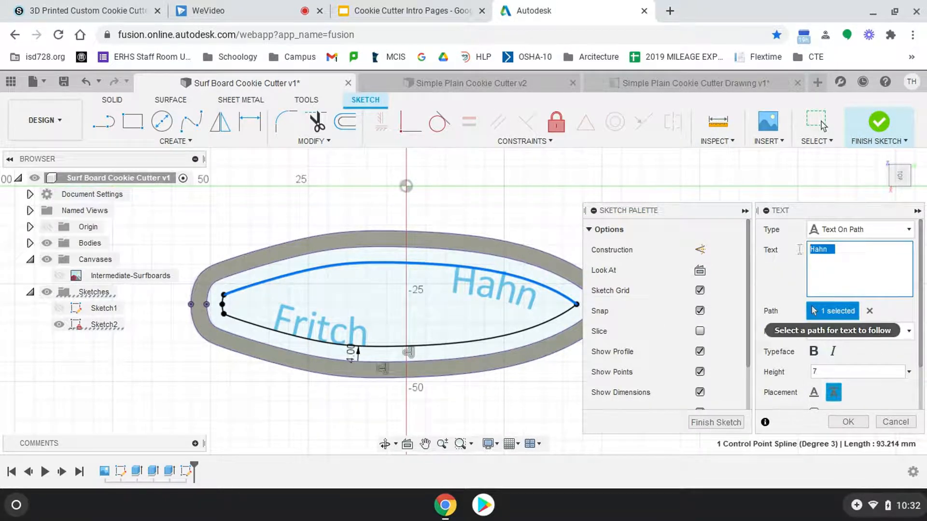
left_click(813, 352)
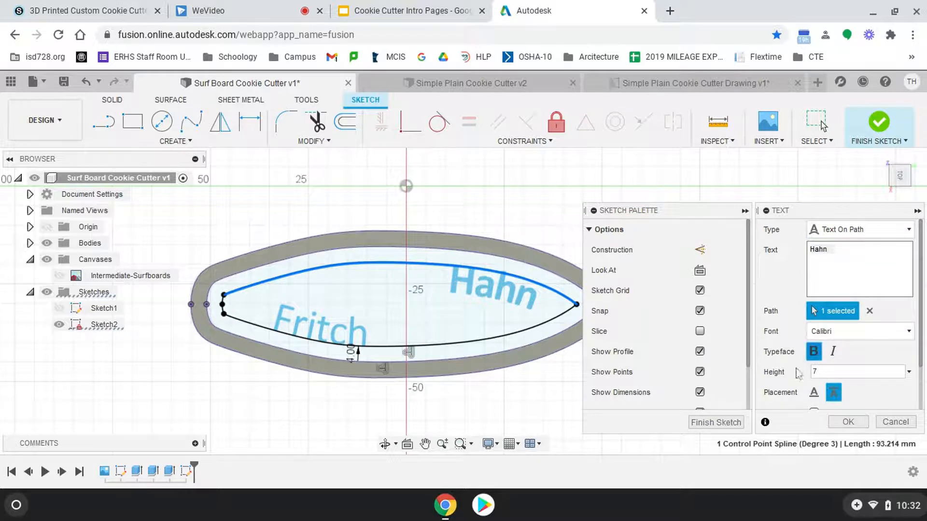
left_click(848, 421)
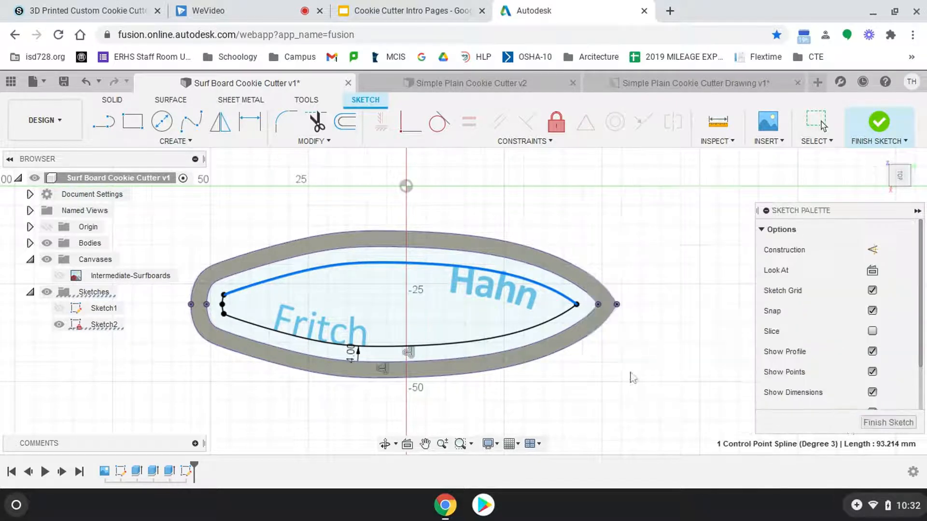
Step: Edit the lower path text and make it bold to match the upper one
double_click(327, 333)
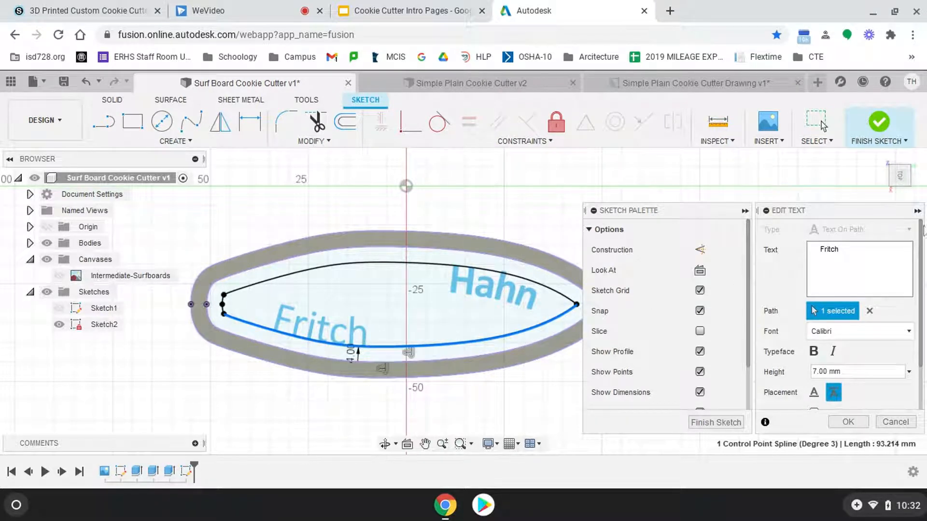
left_click_drag(860, 261, 796, 259)
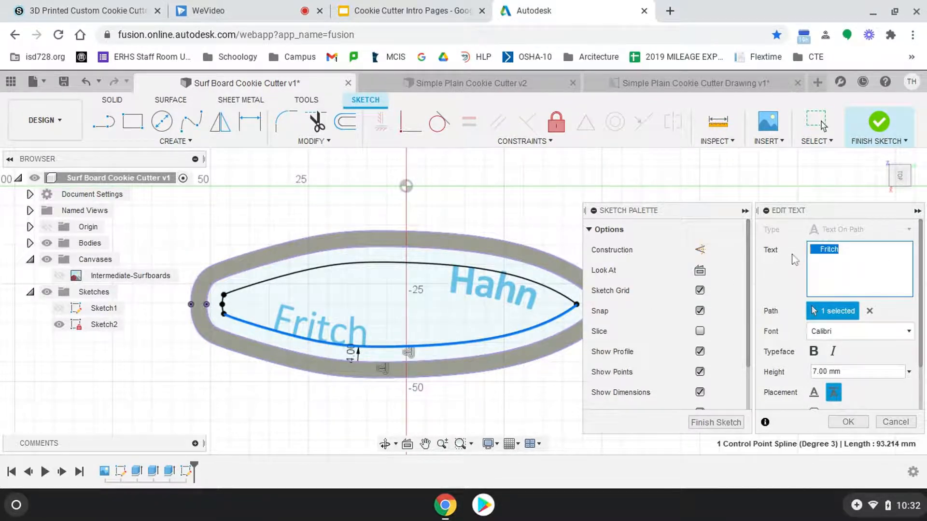
left_click(813, 350)
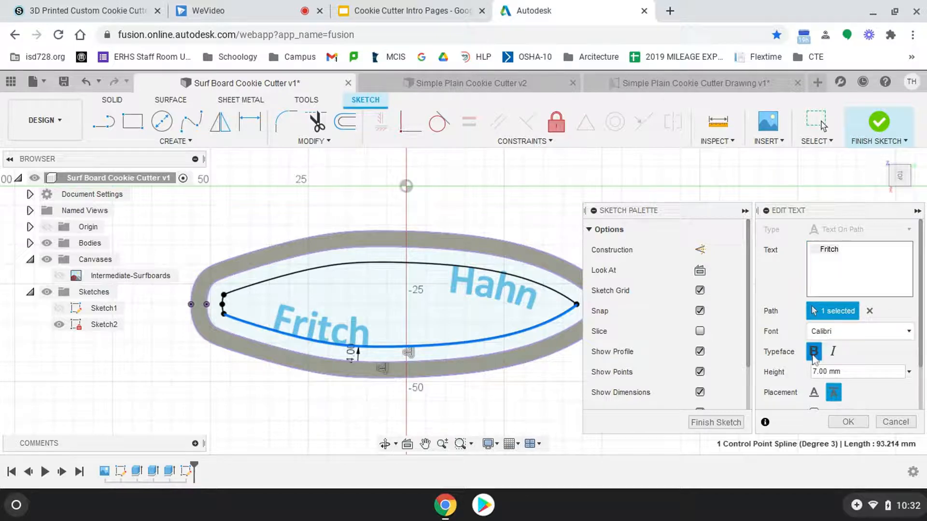
left_click(848, 423)
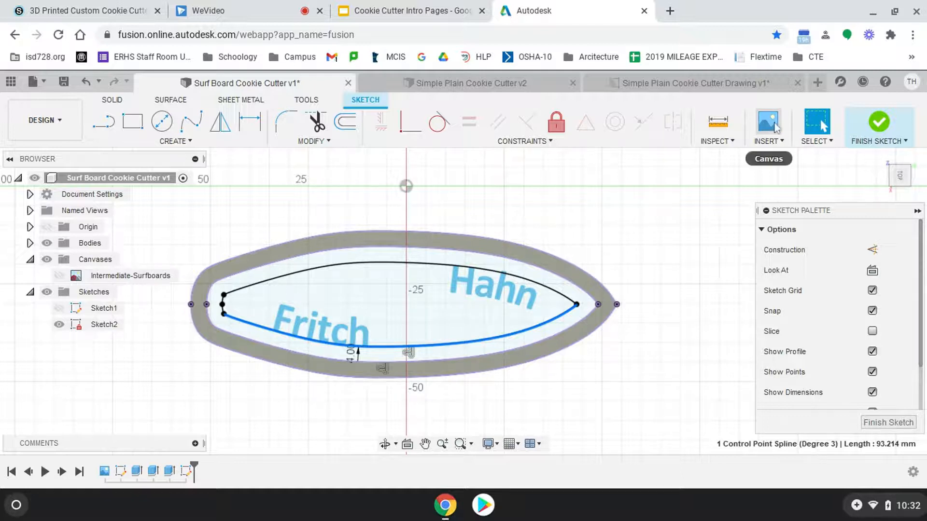
Step: Finish the sketch and show the cookie cutter in an angled 3D view
left_click(875, 128)
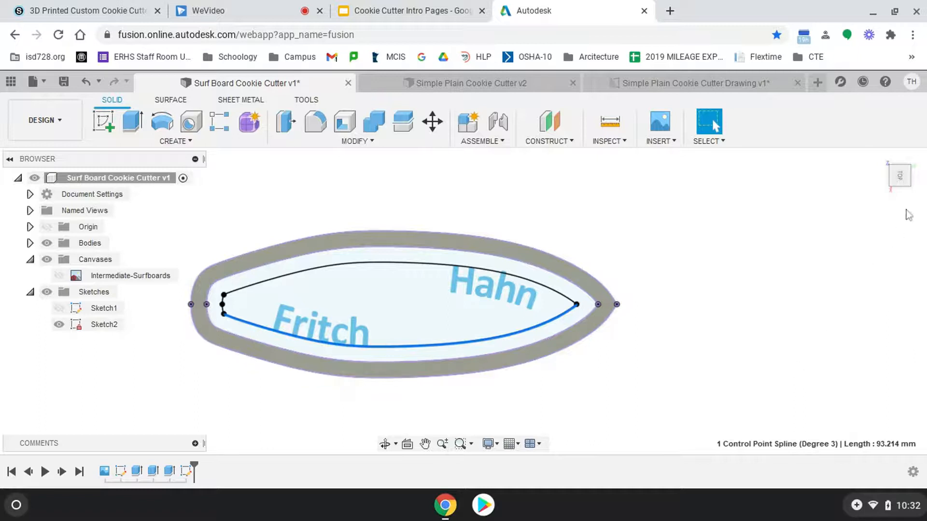
mouse_move(912, 174)
left_click(912, 174)
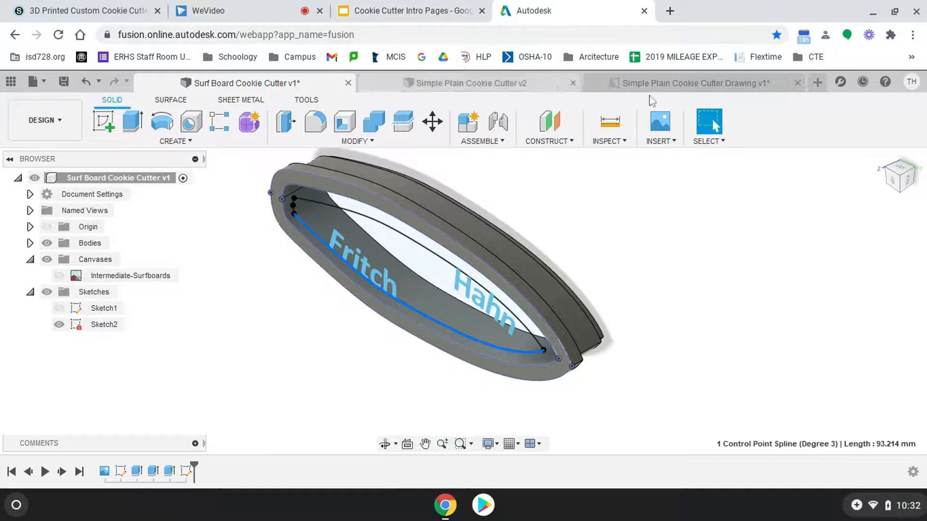
Step: Examine the dimensions of section views A-A and B-B in the Simple Plain Cookie Cutter Drawing for the text's extrusion depth
left_click(677, 91)
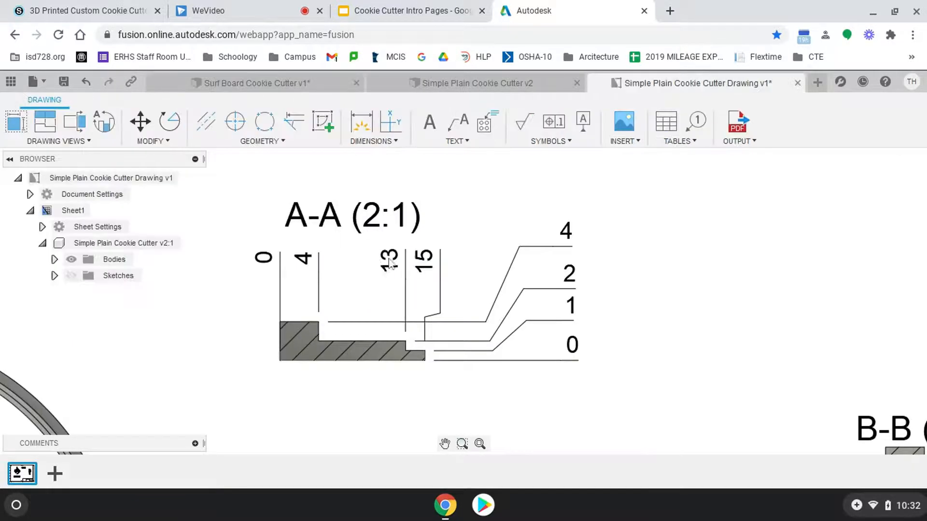
scroll(396, 259, "up", 2)
scroll(528, 303, "down", 8)
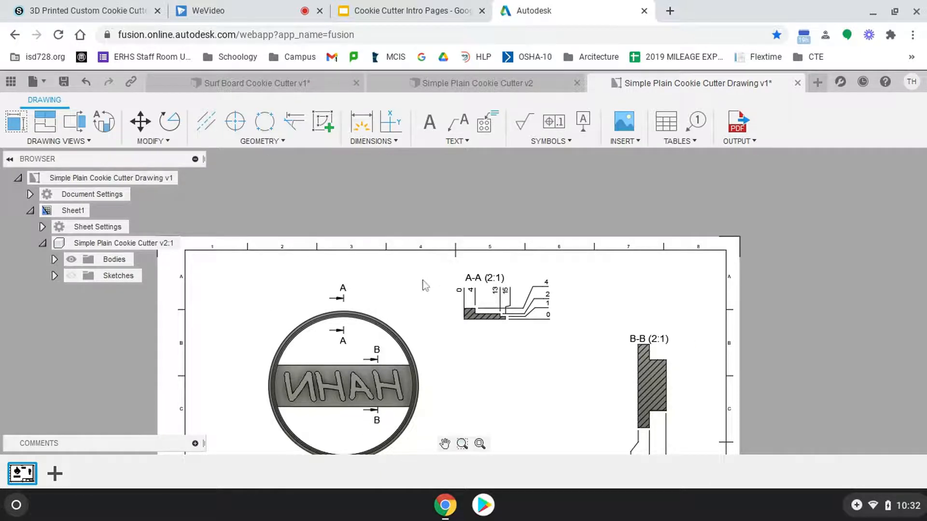
scroll(426, 284, "up", 2)
scroll(405, 292, "down", 4)
scroll(564, 381, "up", 4)
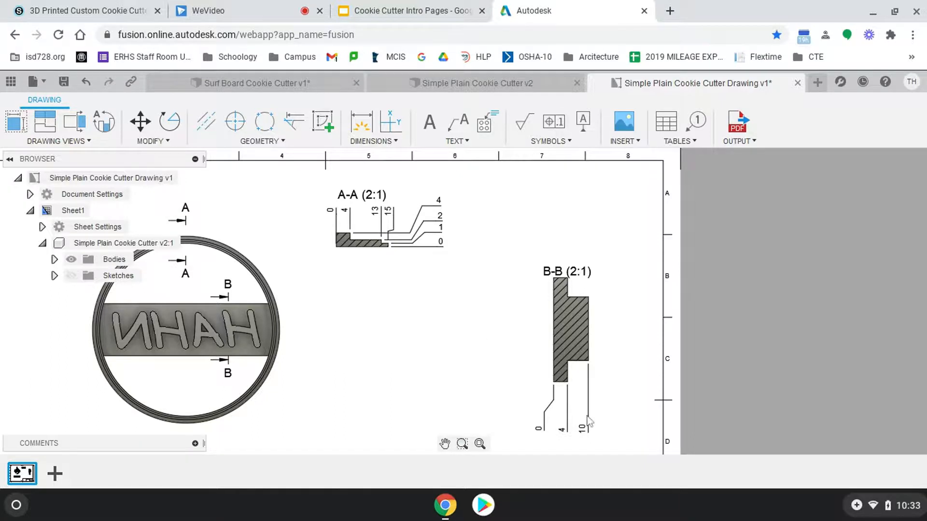
scroll(356, 290, "up", 3)
scroll(359, 292, "down", 2)
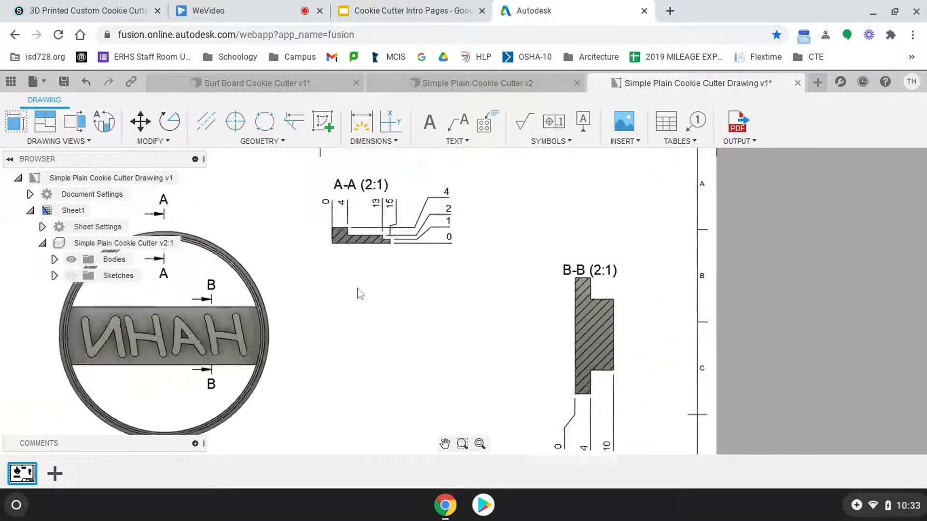
scroll(359, 293, "down", 3)
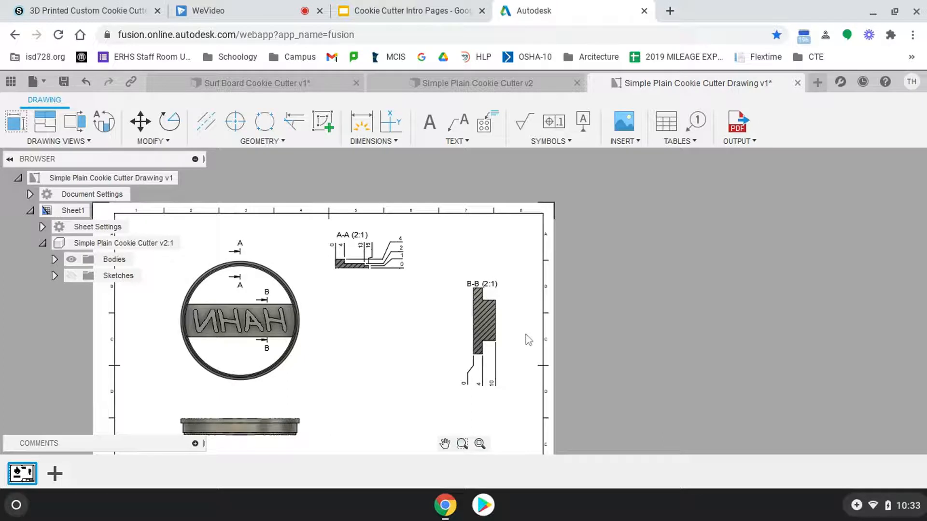
Step: Look at the Step 5: Create/Extrude Text slide in the Cookie Cutter Intro Pages presentation and return to Fusion
left_click(432, 10)
left_click(564, 18)
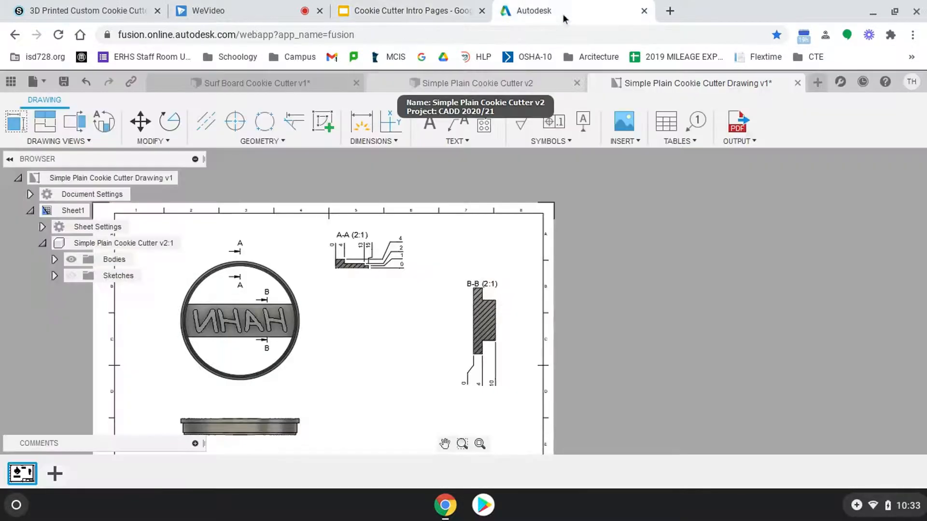
left_click(388, 13)
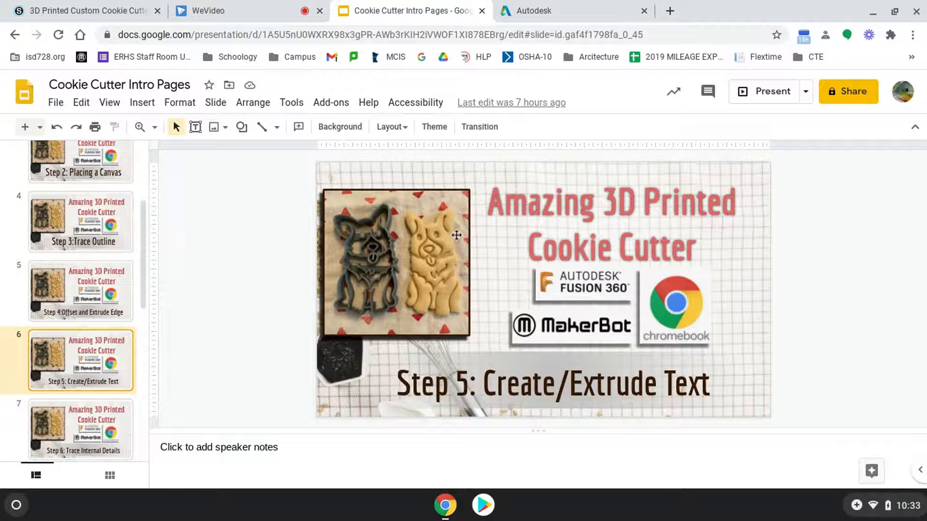
left_click(553, 10)
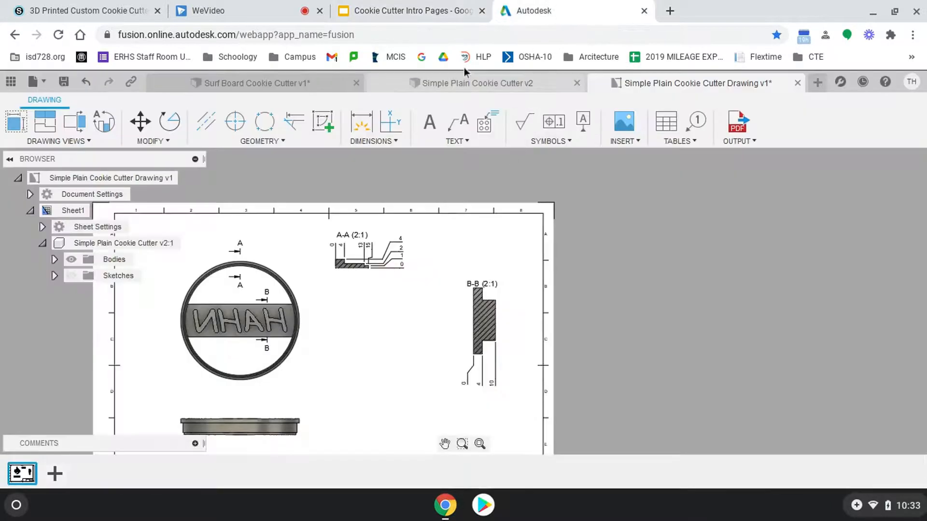
Step: In the Surf Board Cookie Cutter design, extrude both surname texts by -10 mm as new bodies and check them from the top
left_click(289, 83)
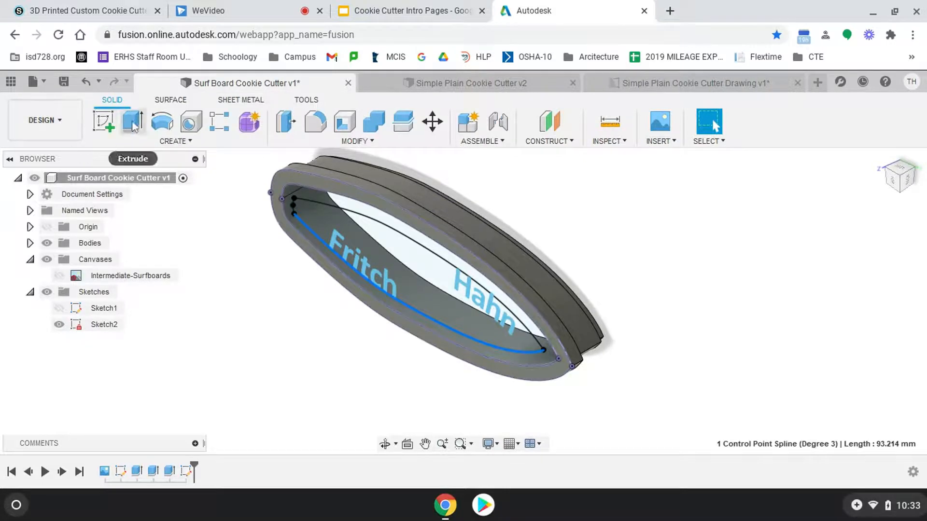
left_click(133, 123)
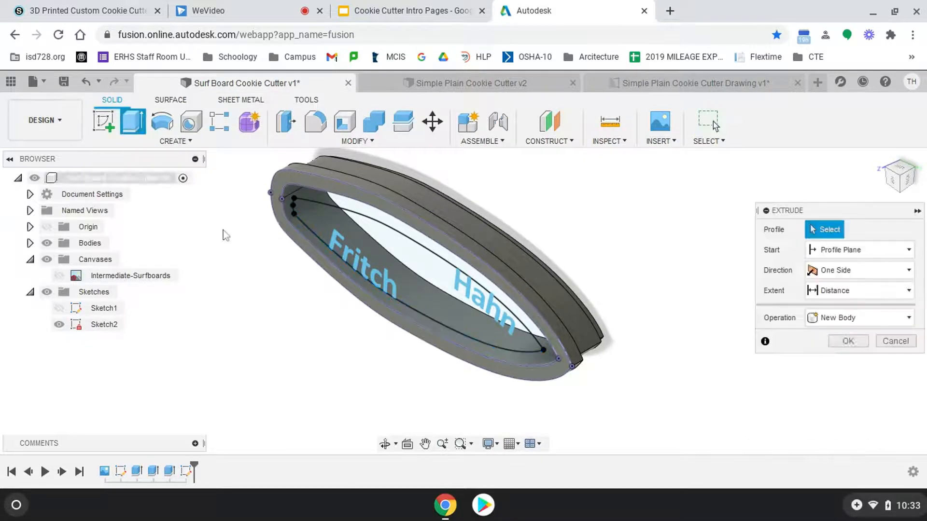
left_click(351, 256)
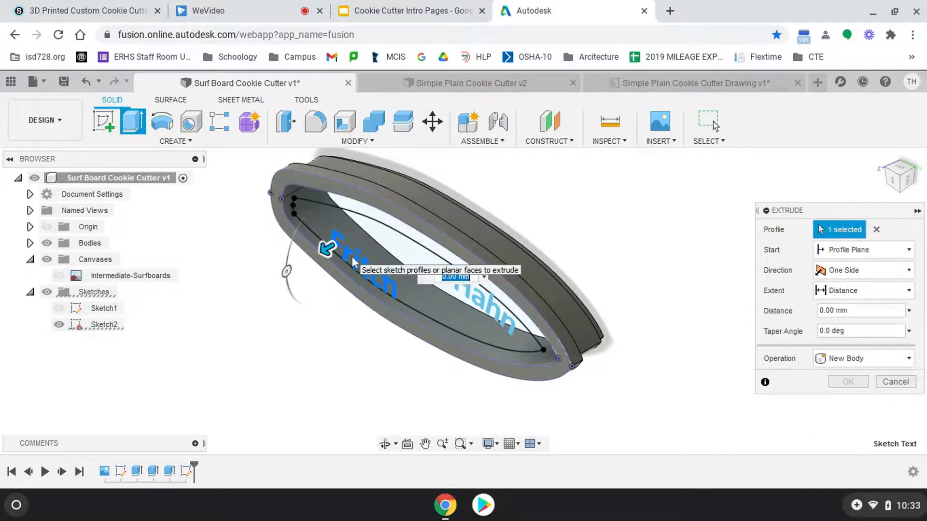
left_click(493, 311)
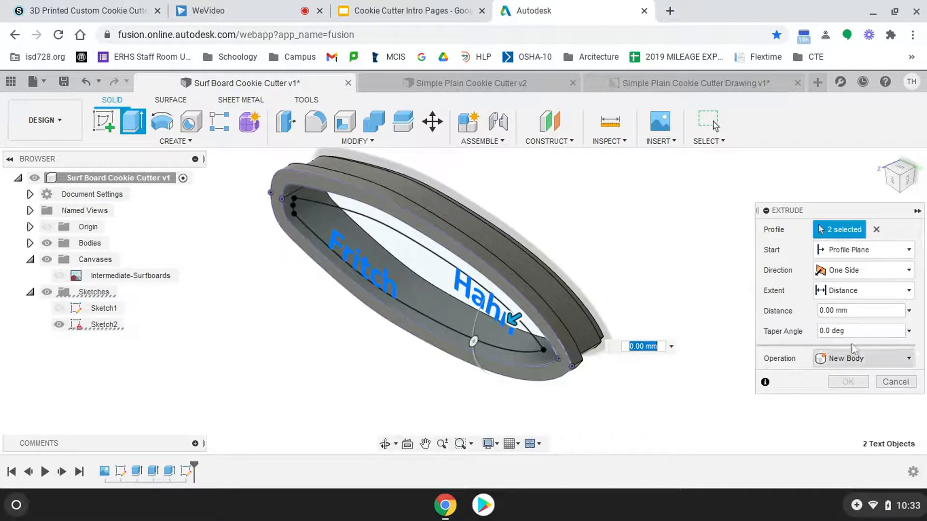
left_click(863, 311)
left_click_drag(863, 312, 789, 314)
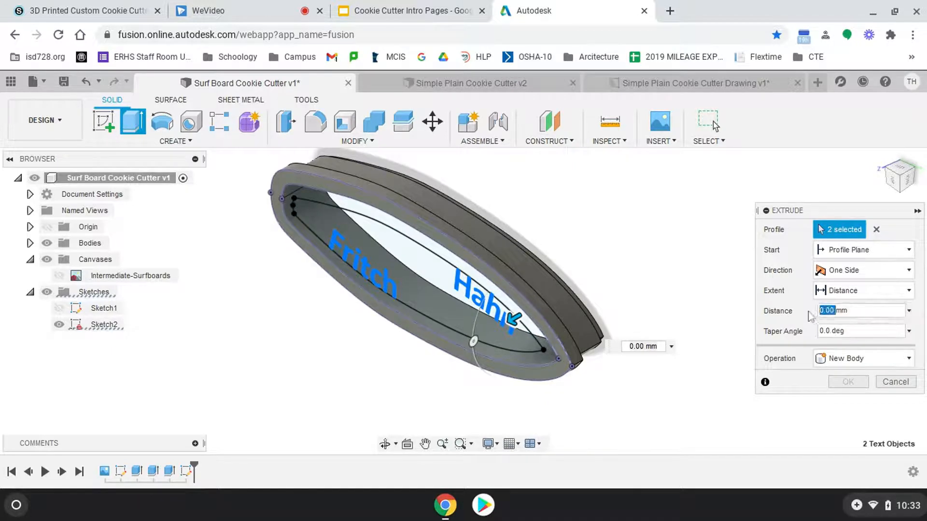
type("10")
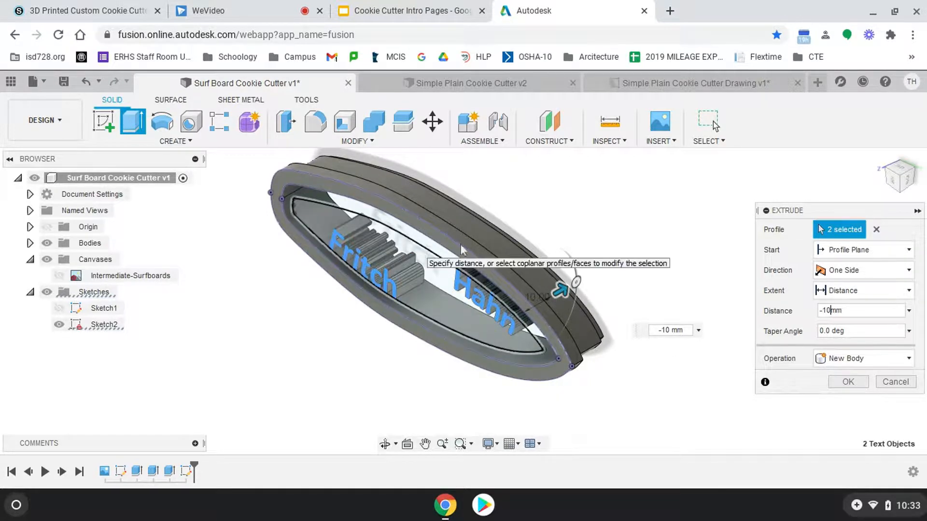
left_click(845, 382)
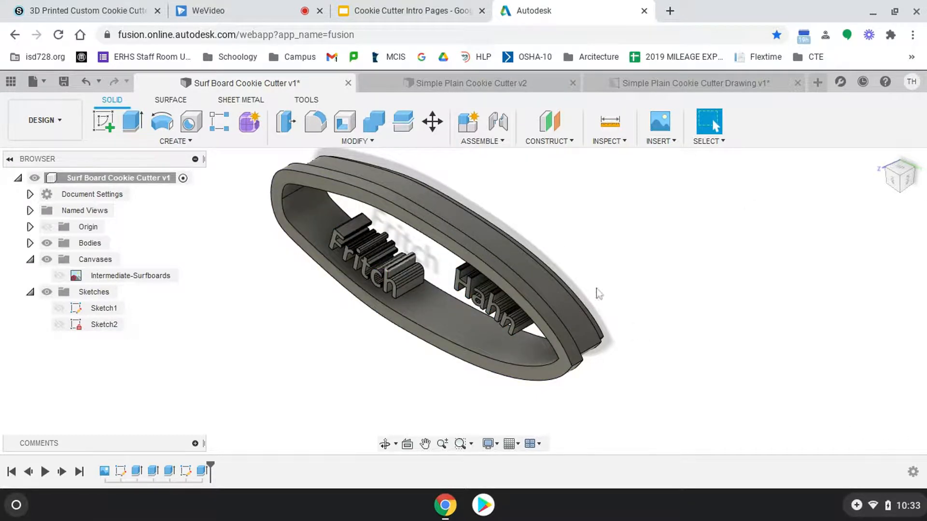
left_click(899, 187)
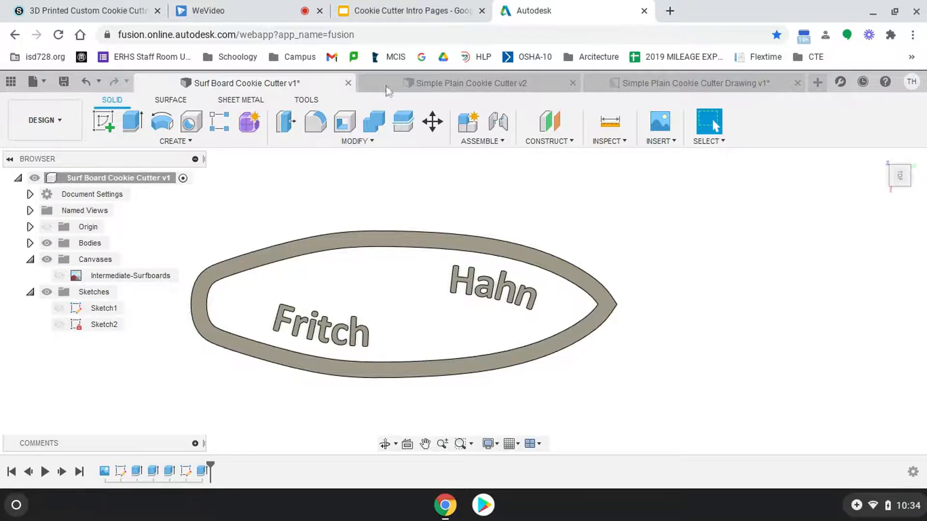
Step: Compare section B-B in the Simple Plain Cookie Cutter Drawing with the surfboard cutter to find the text support's thickness
left_click(636, 87)
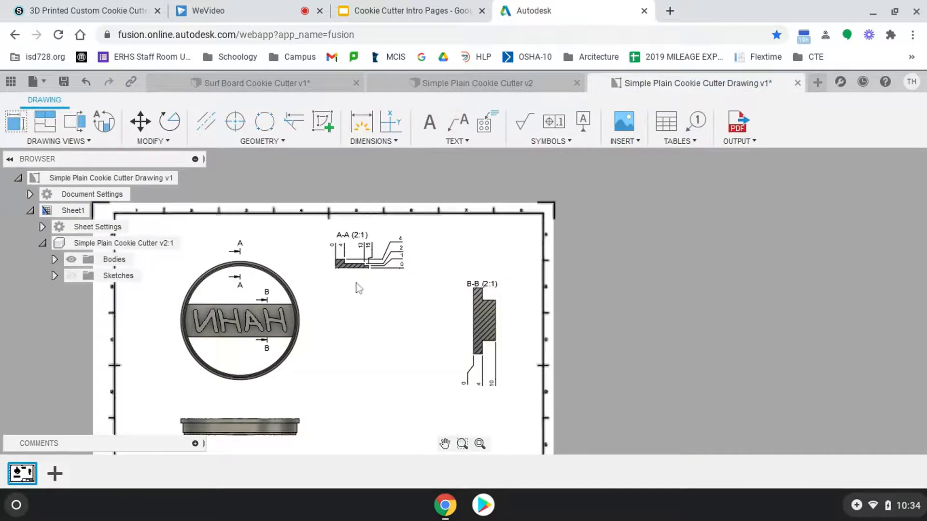
scroll(352, 291, "up", 1)
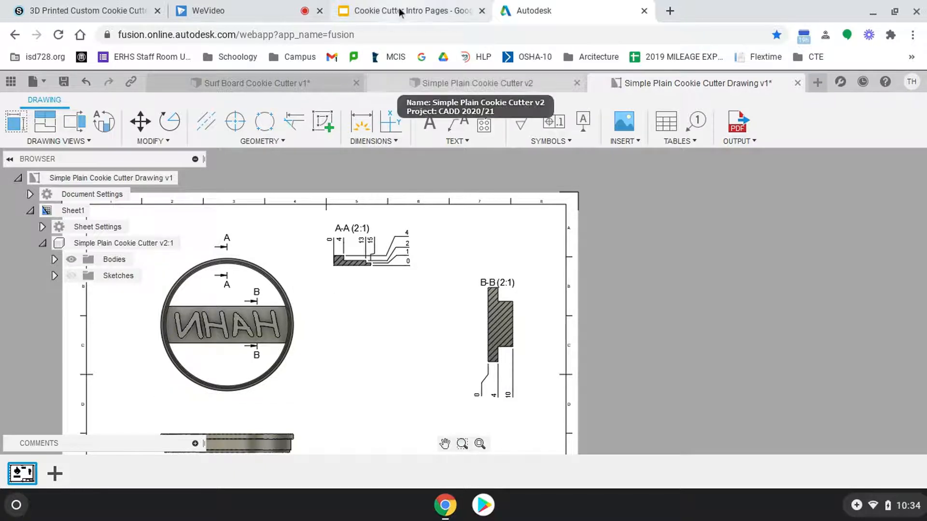
left_click(261, 86)
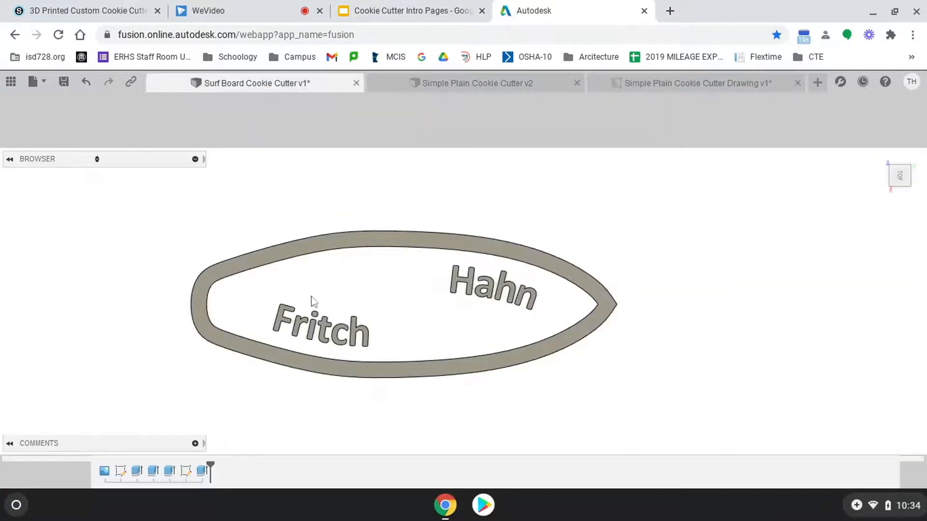
left_click(653, 87)
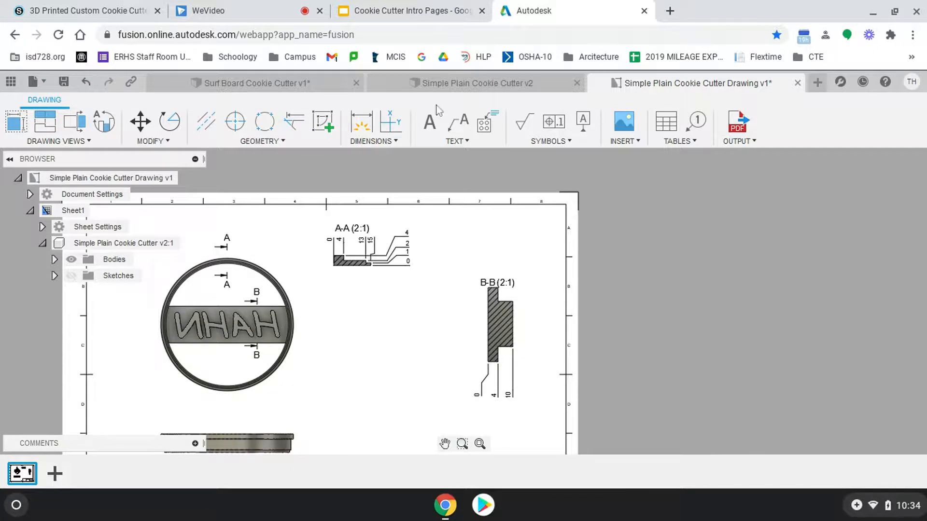
left_click(295, 84)
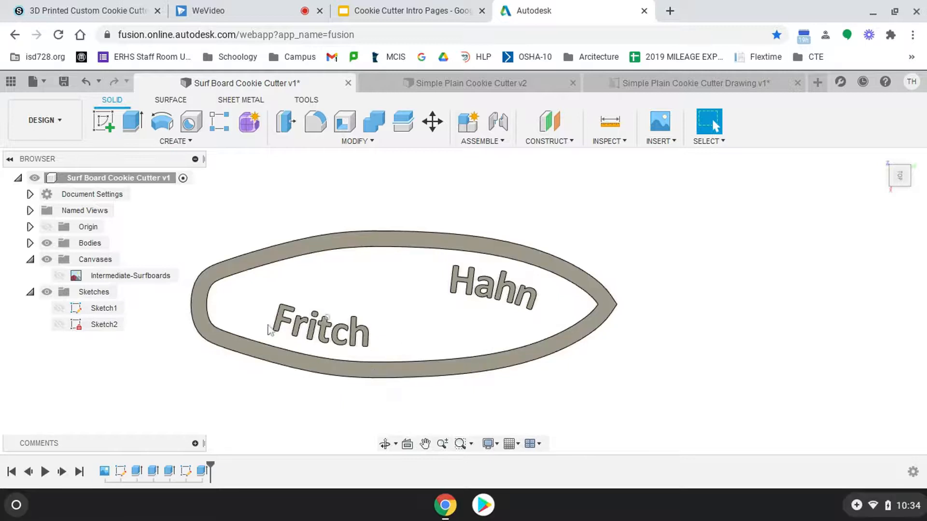
Step: Start a new sketch on the cutter's top face, with the surfboard lying horizontally and both surnames in view
left_click(99, 125)
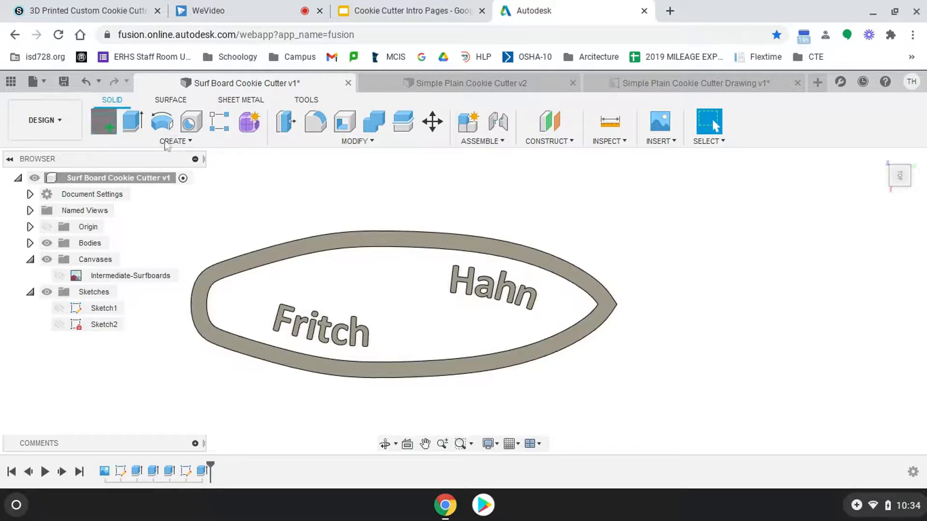
left_click(327, 251)
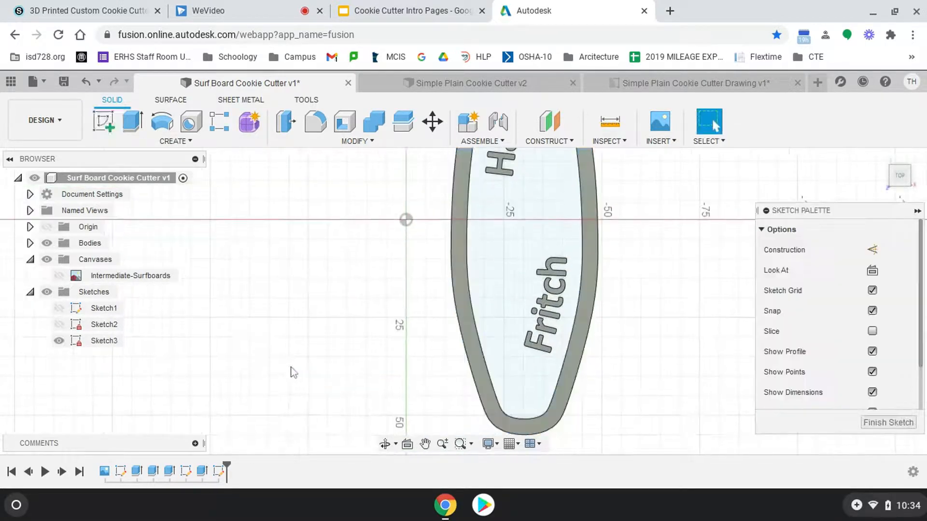
scroll(295, 390, "up", 3)
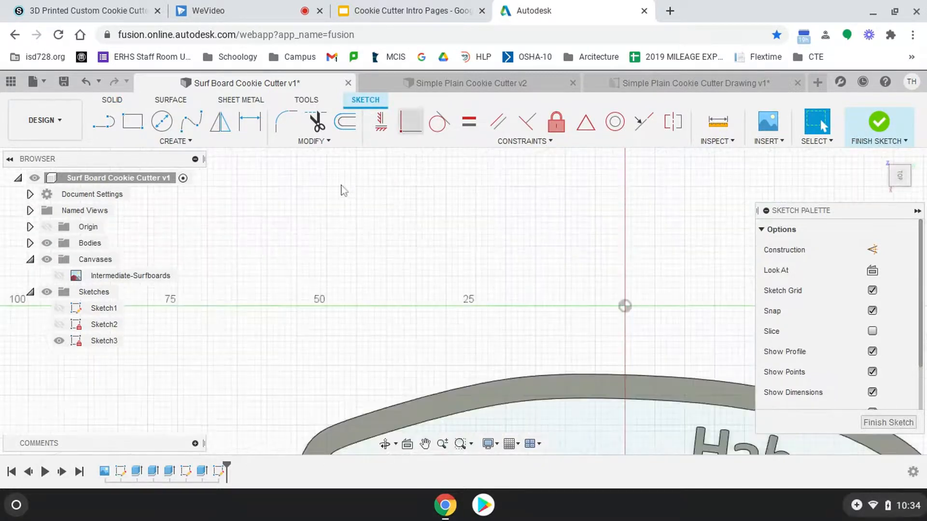
scroll(342, 188, "up", 2)
scroll(343, 187, "down", 2)
scroll(344, 183, "down", 4)
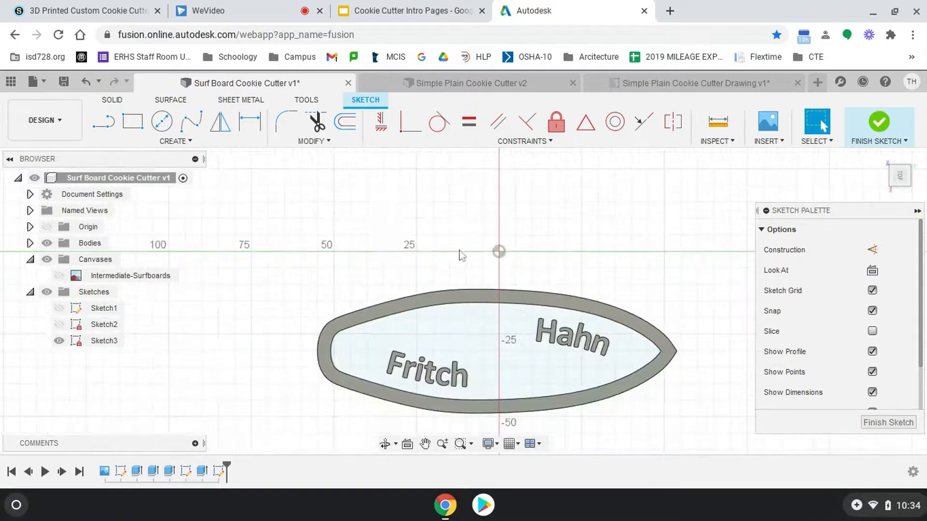
scroll(504, 382, "up", 2)
scroll(571, 401, "up", 1)
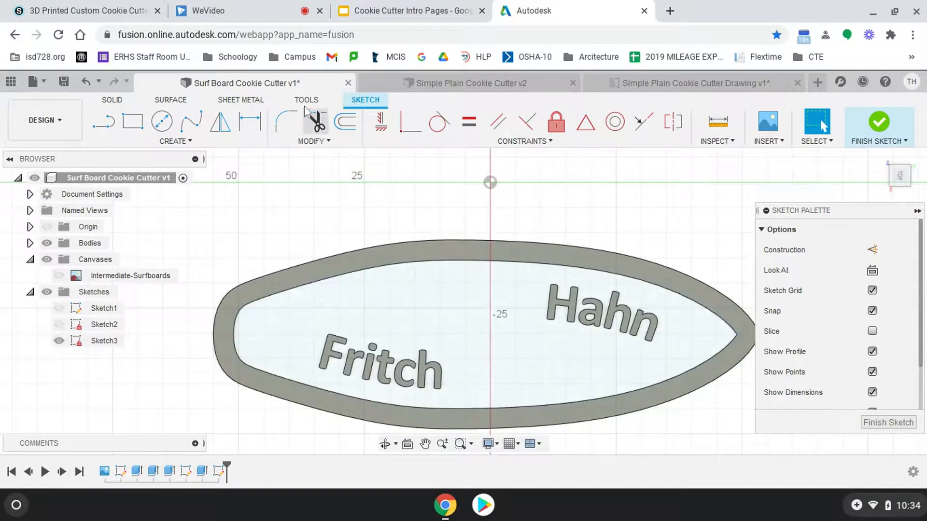
left_click(109, 126)
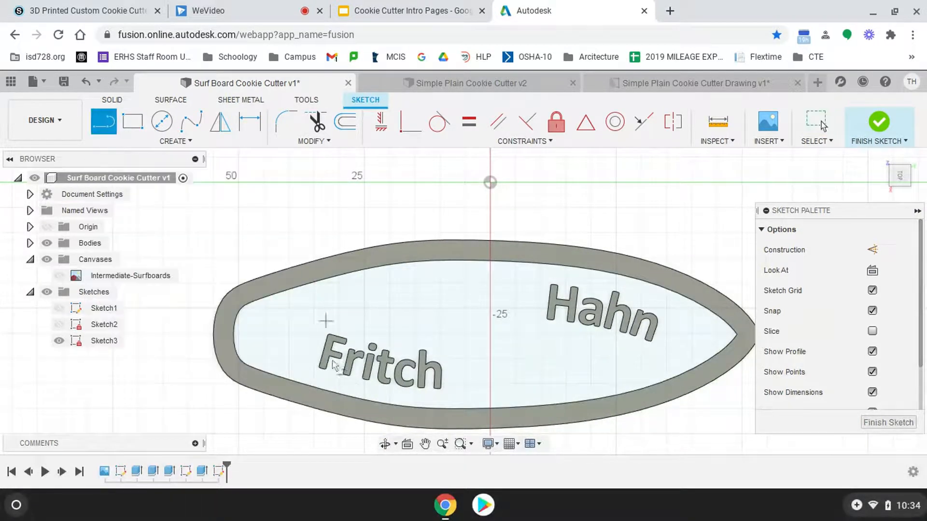
left_click(282, 385)
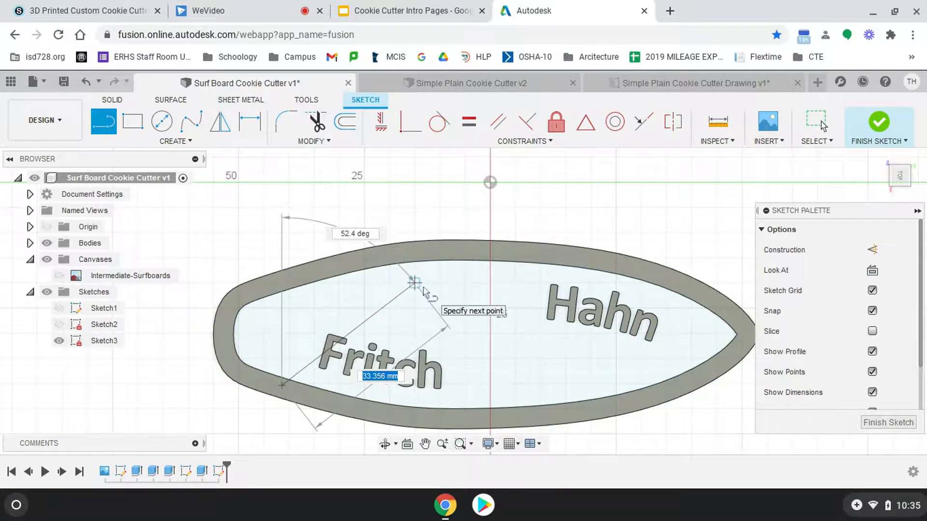
left_click(822, 126)
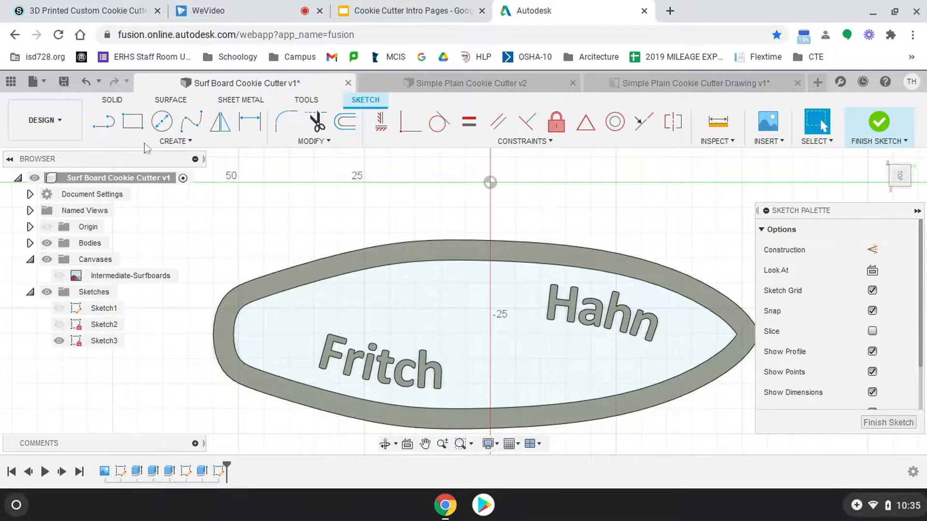
Step: Draw a closed four-sided line outline for a diagonal support behind the surname near the blunt end, placing its corners on the rim
left_click(115, 127)
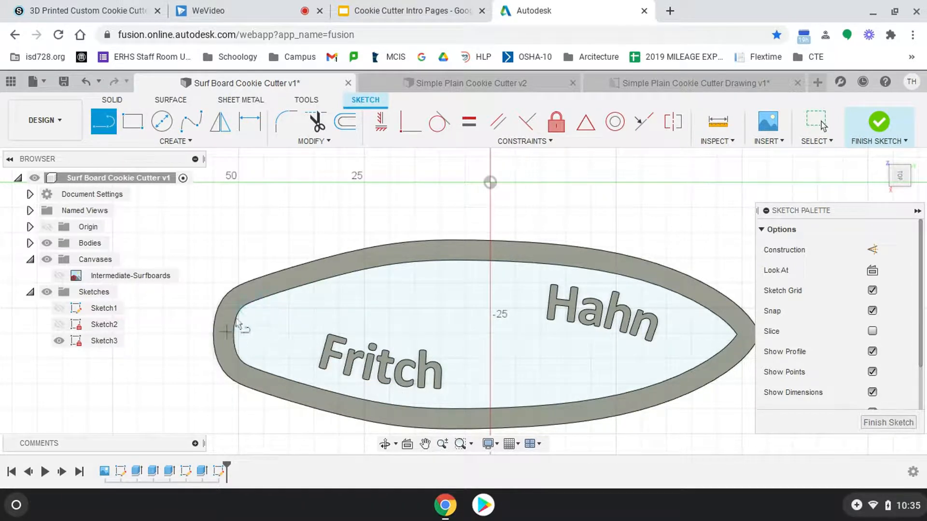
left_click(255, 292)
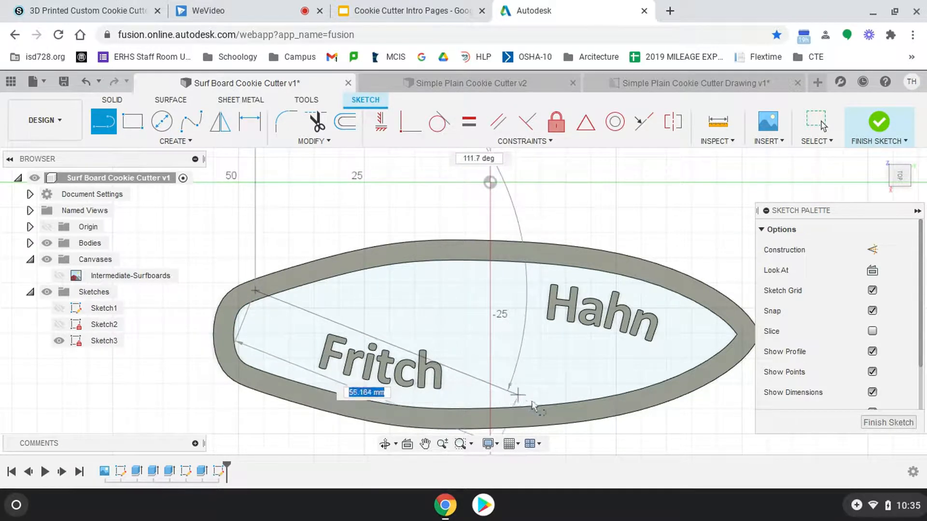
left_click(563, 409)
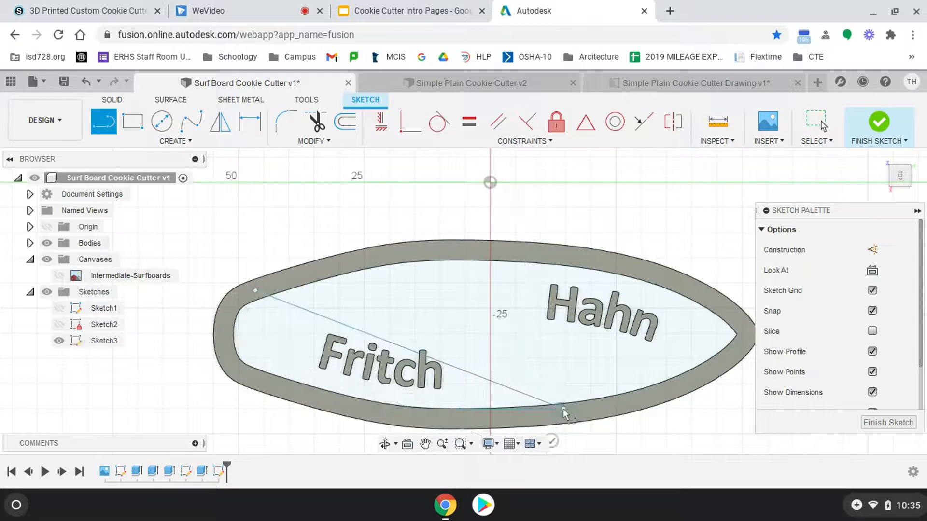
left_click(444, 419)
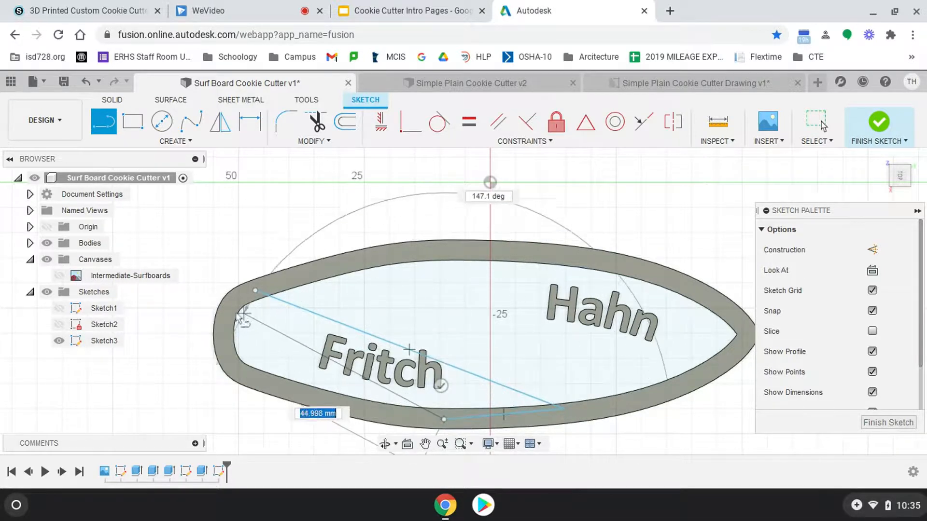
left_click(222, 333)
left_click(255, 291)
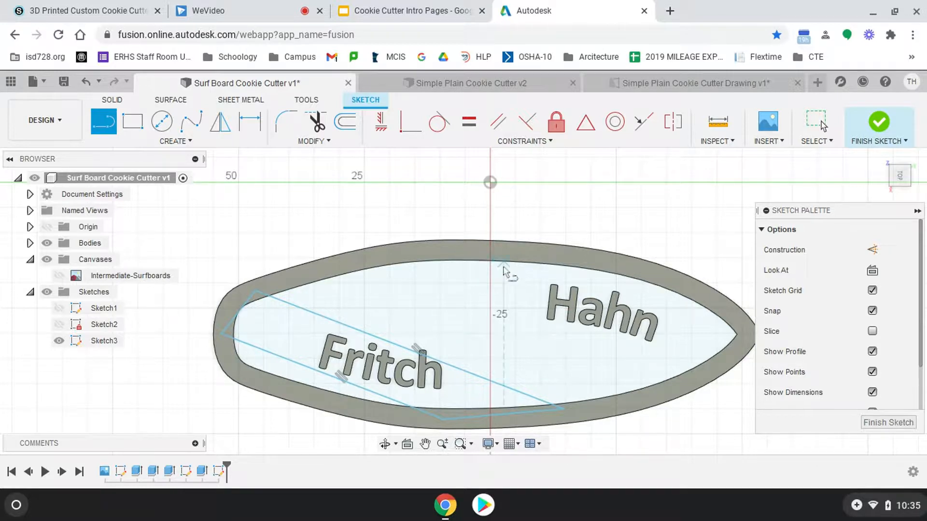
Step: Draw a closed four-sided line outline behind the surname near the pointed end, with corners on the rim, and finish the sketch
left_click(459, 255)
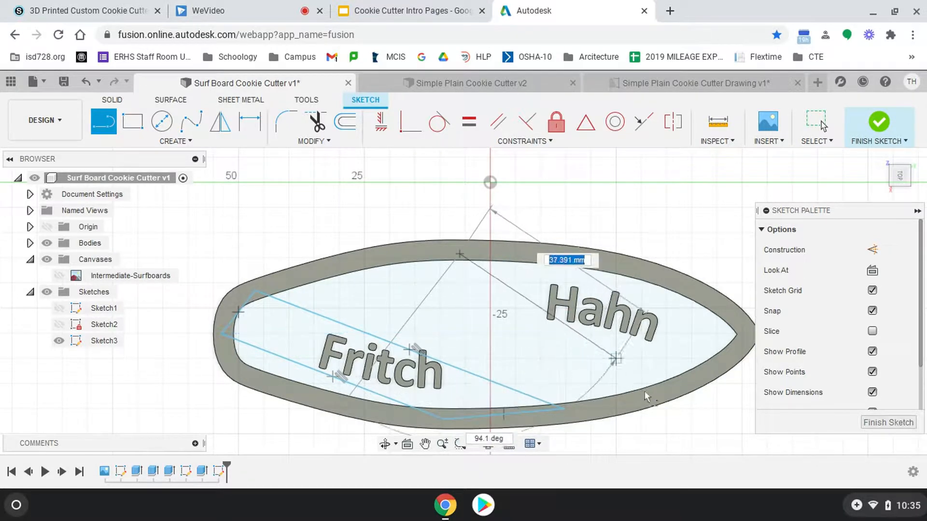
left_click(659, 394)
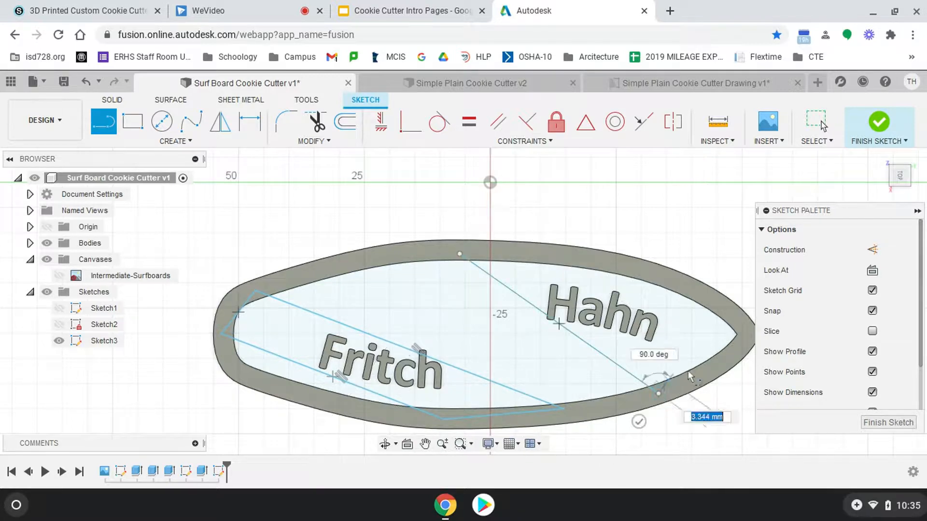
left_click(705, 377)
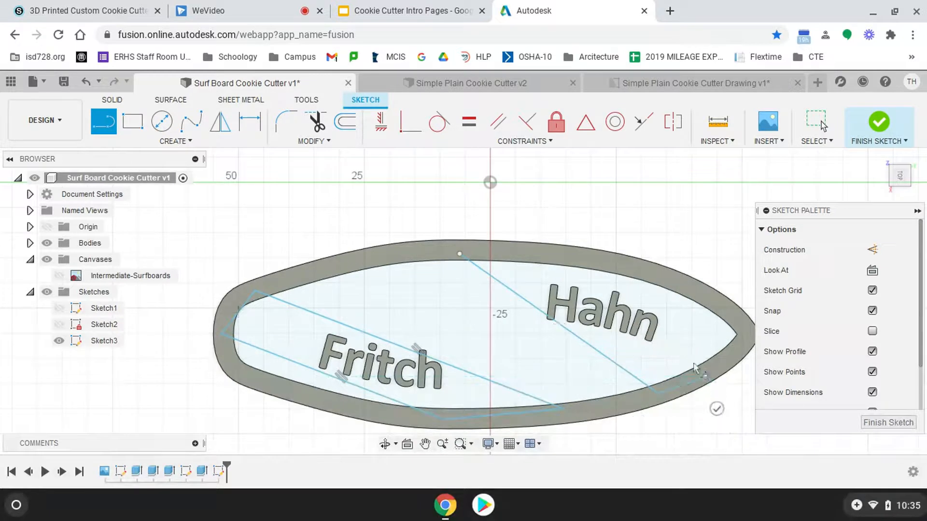
left_click(597, 260)
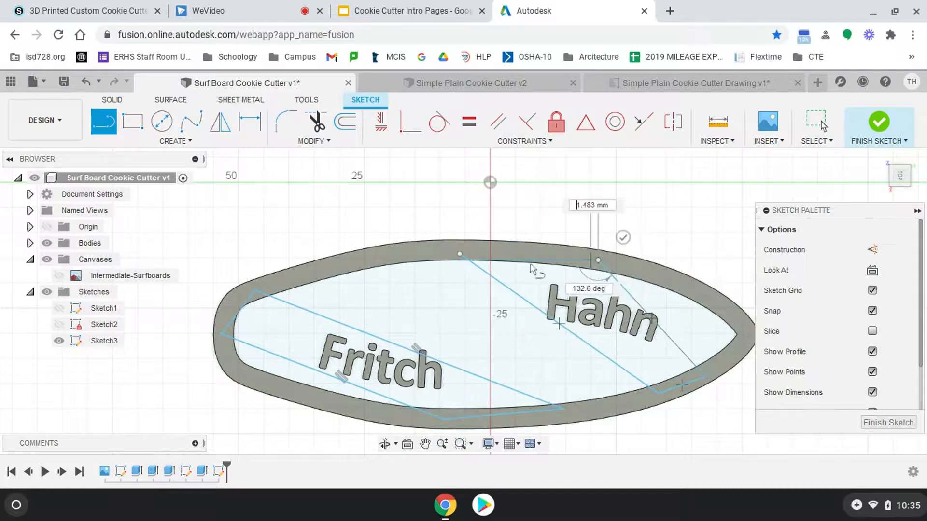
left_click(461, 254)
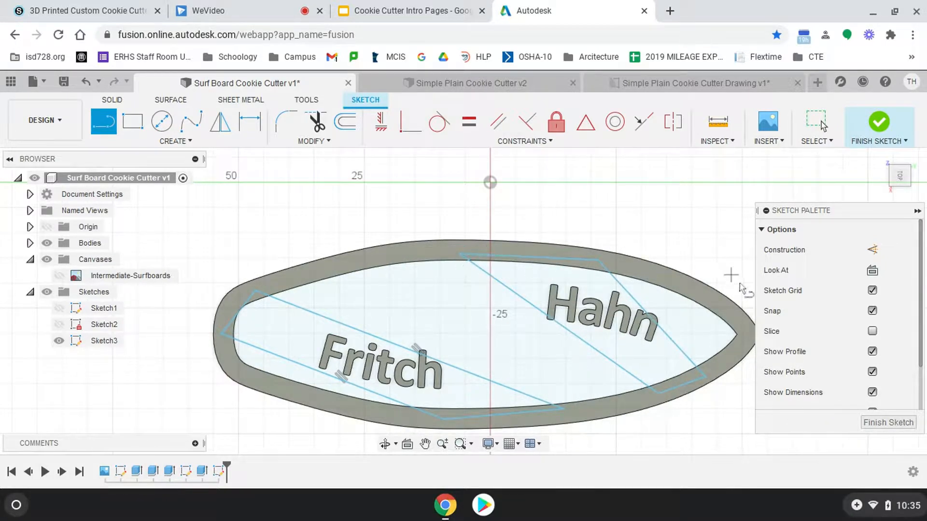
left_click(879, 122)
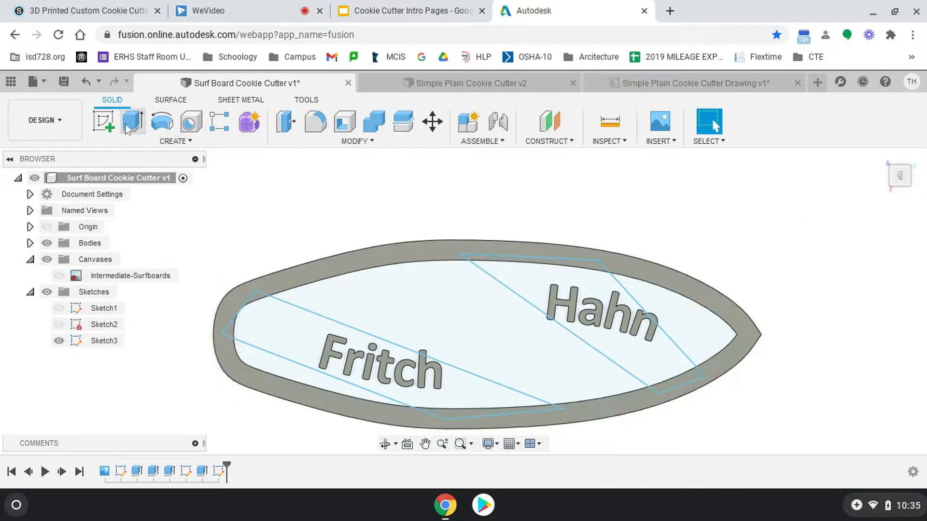
Step: Extrude both support profiles by -4 mm with the Join operation, connecting the surnames to the cutter
left_click(137, 122)
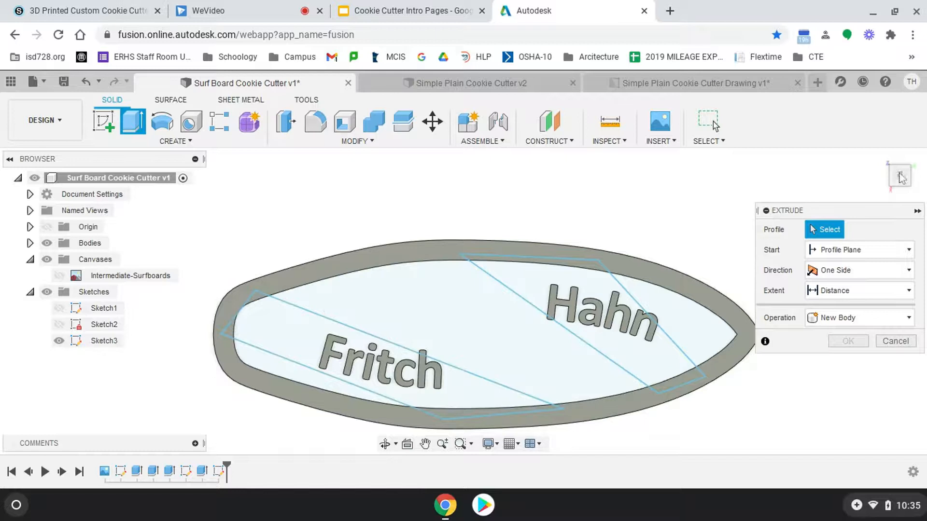
left_click(880, 157)
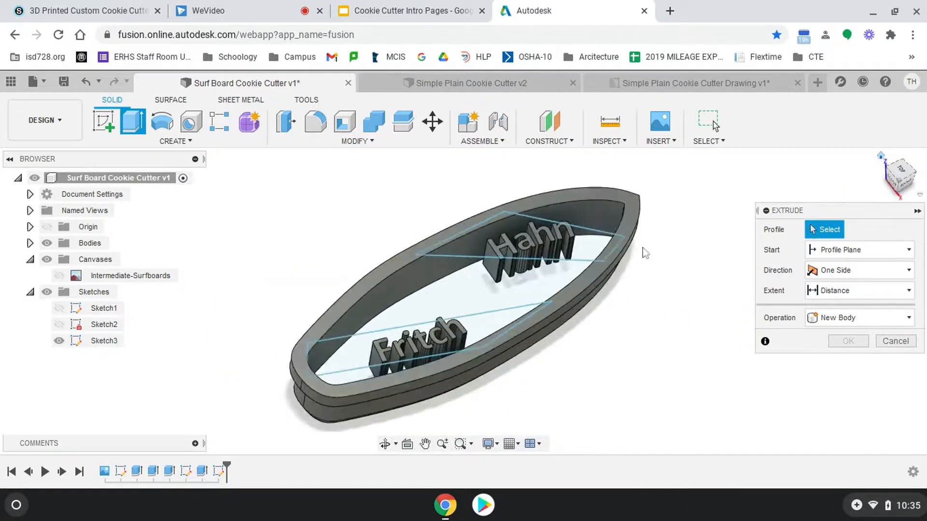
left_click(361, 346)
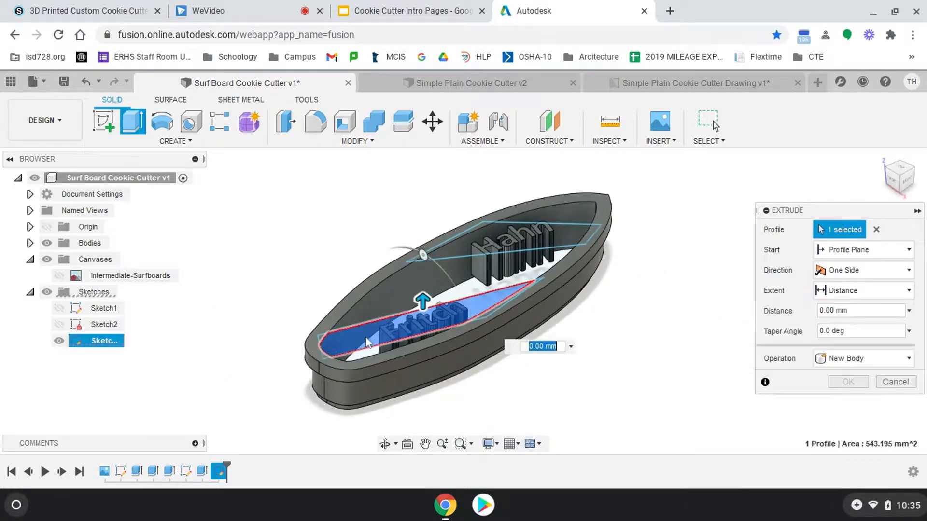
left_click(457, 247)
left_click(860, 311)
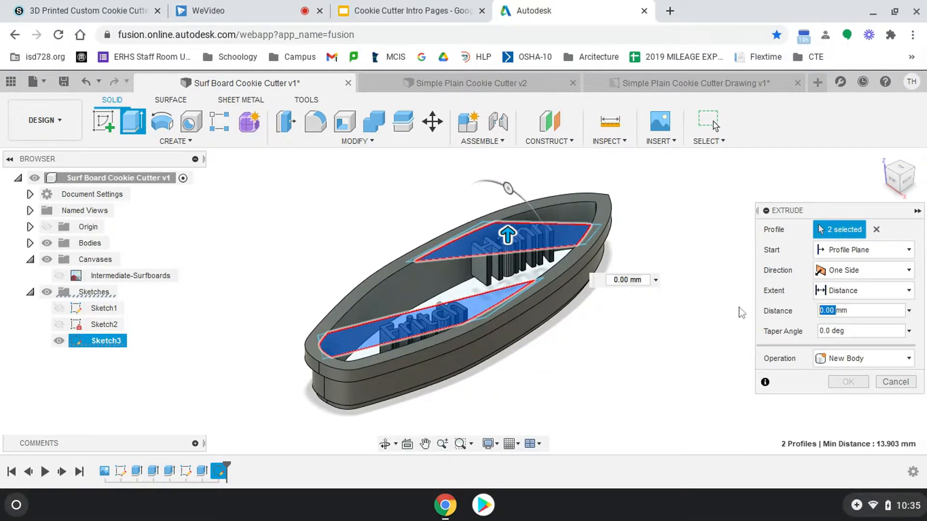
type("-4")
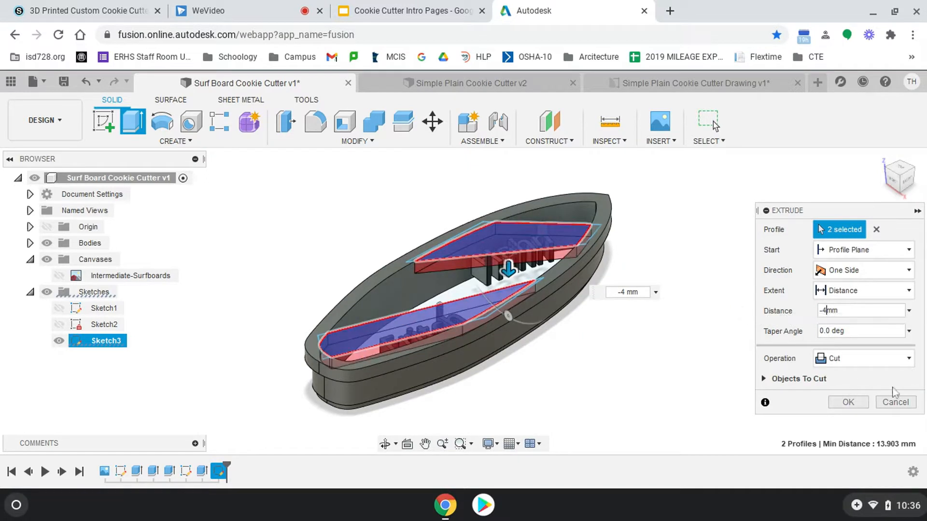
left_click(852, 358)
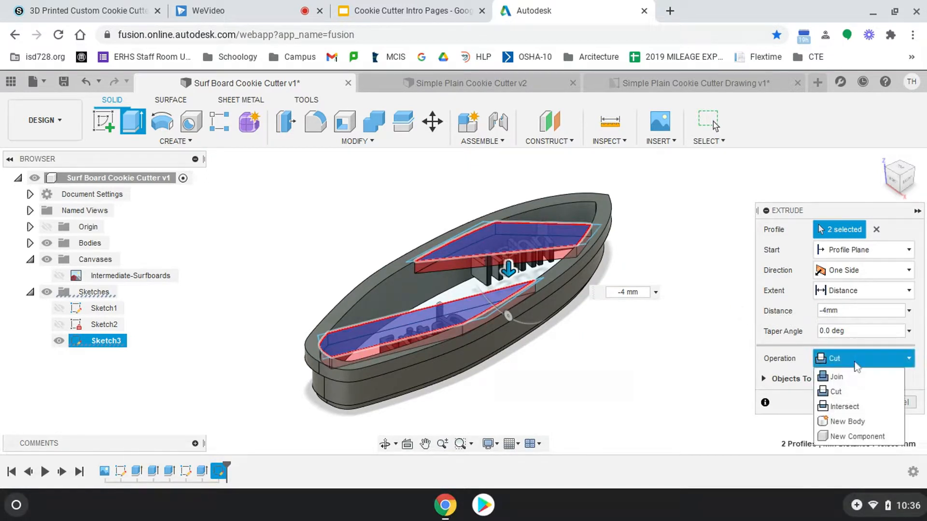
left_click(844, 391)
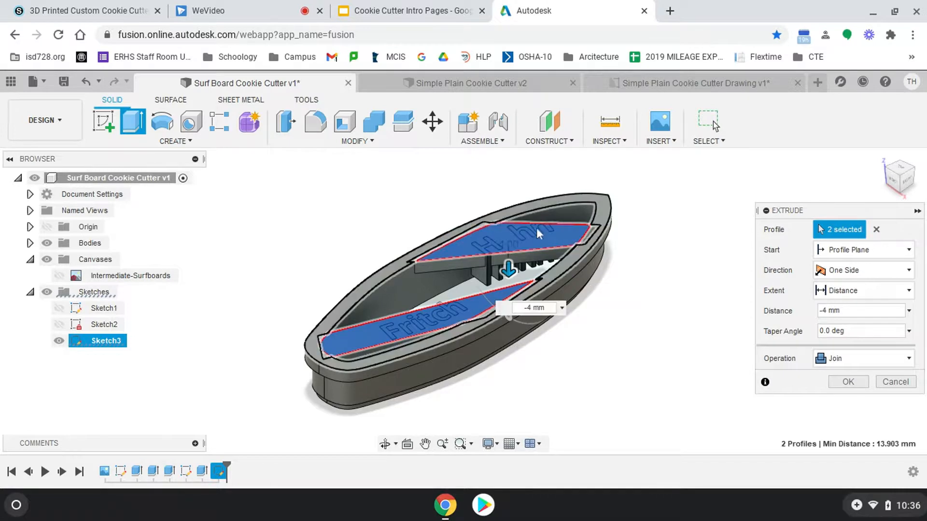
left_click(853, 383)
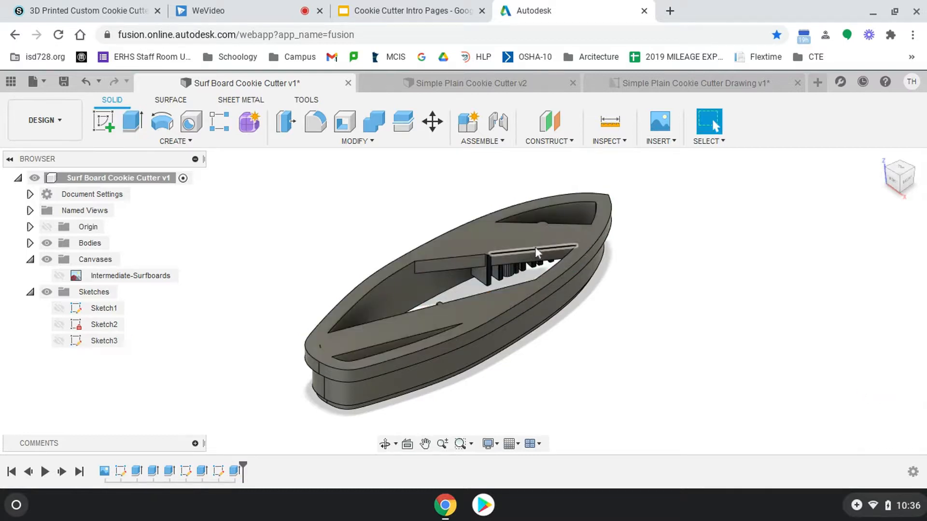
Step: Inspect the supports and attached surnames from several angles and from the bottom of the cutter
left_click(914, 173)
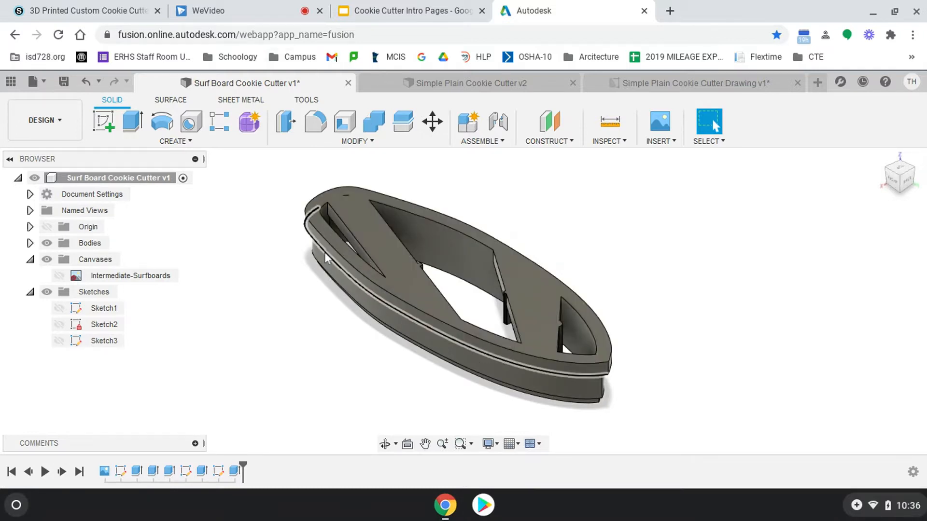
left_click(902, 196)
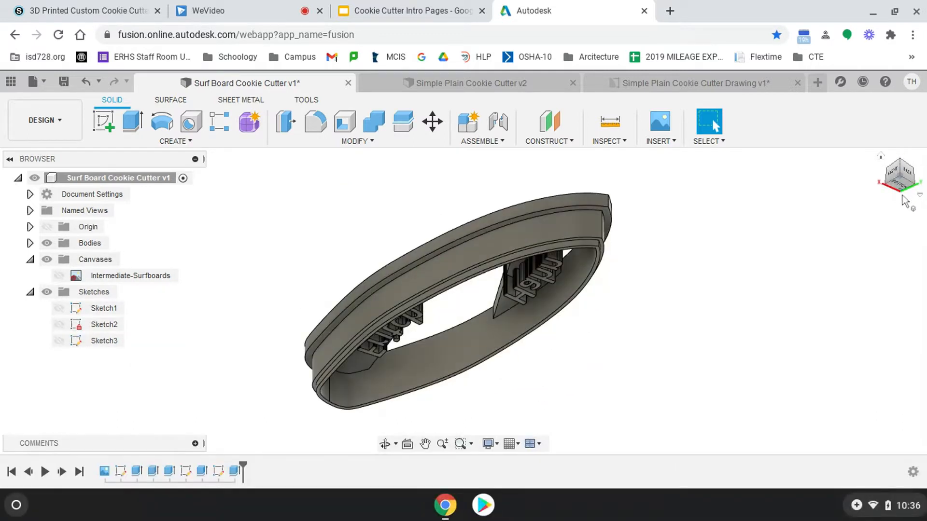
left_click(898, 198)
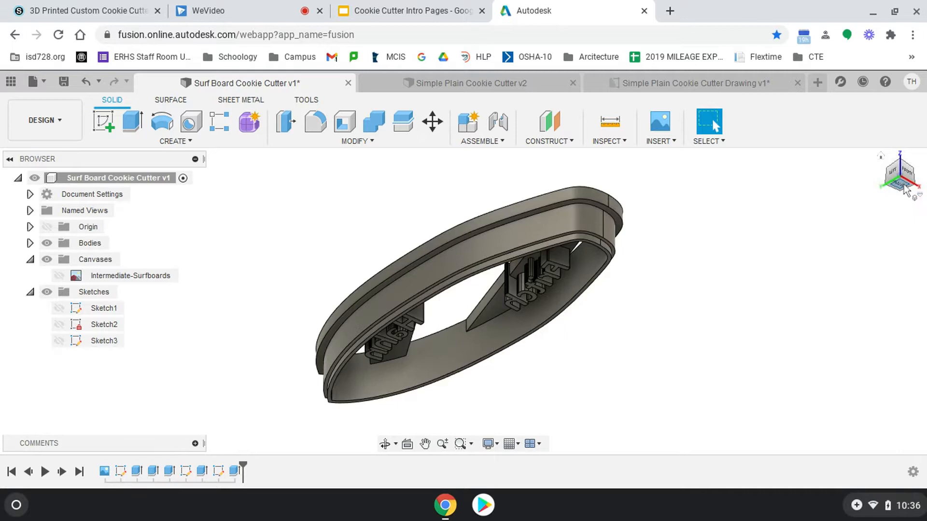
left_click(905, 189)
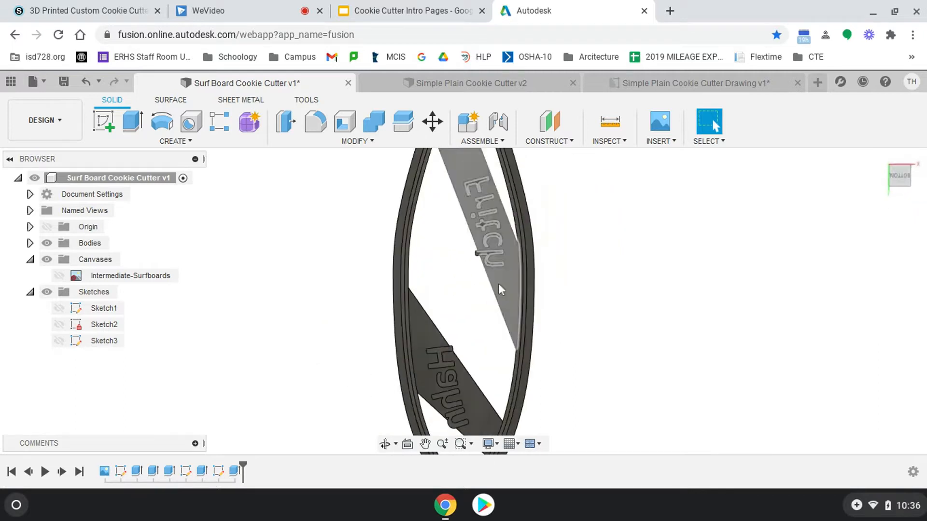
scroll(477, 254, "up", 3)
scroll(460, 263, "down", 5)
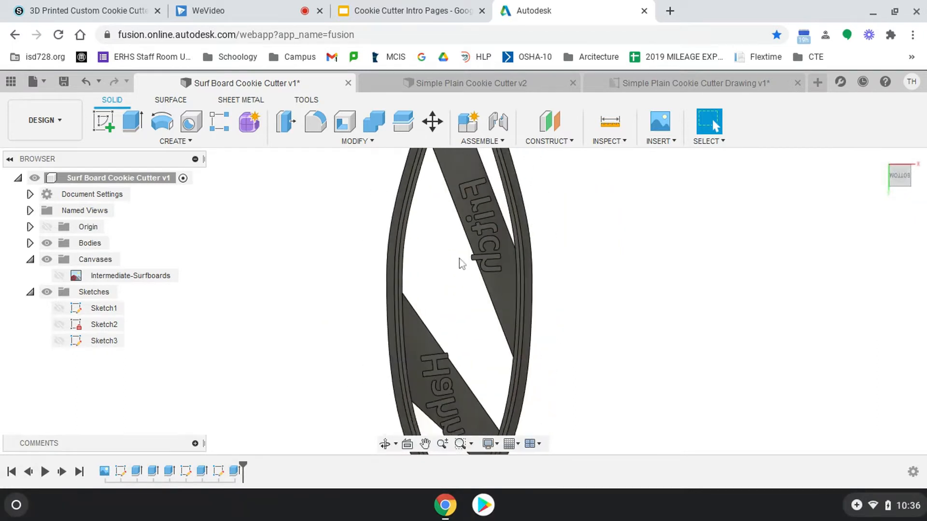